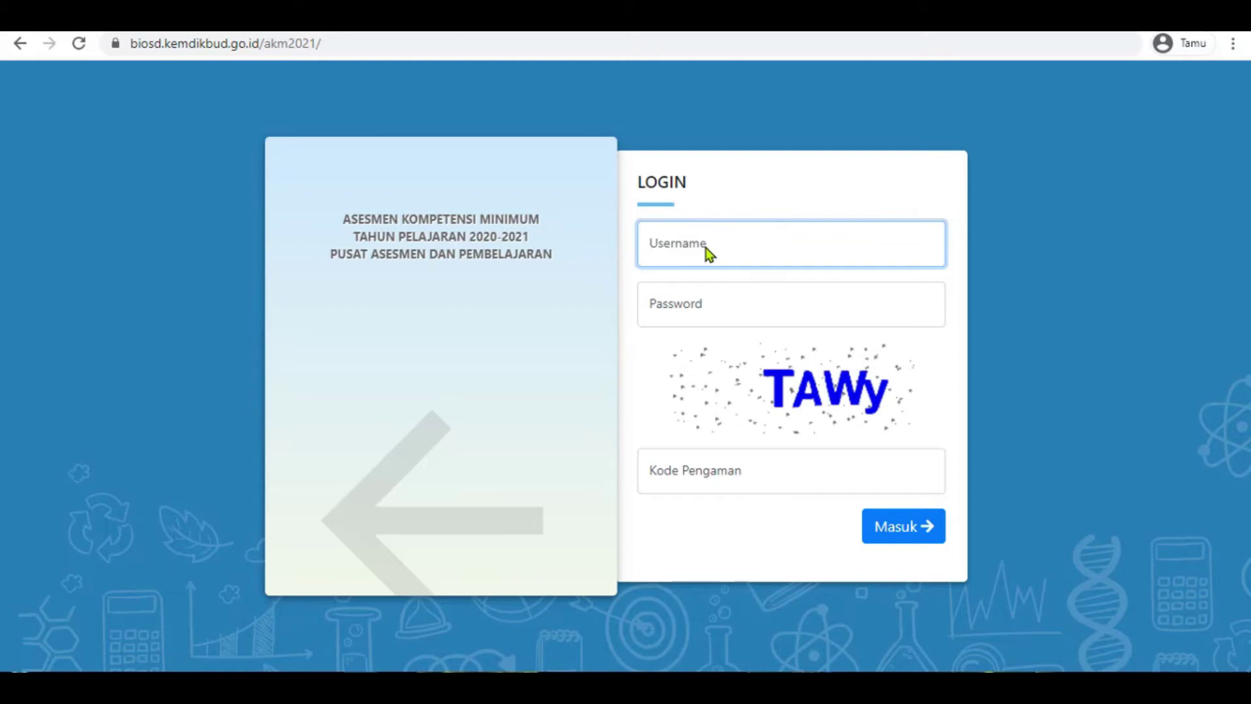
- Enter the school account username on the BIOSD/MI AKM 2021 login page
left_click(693, 310)
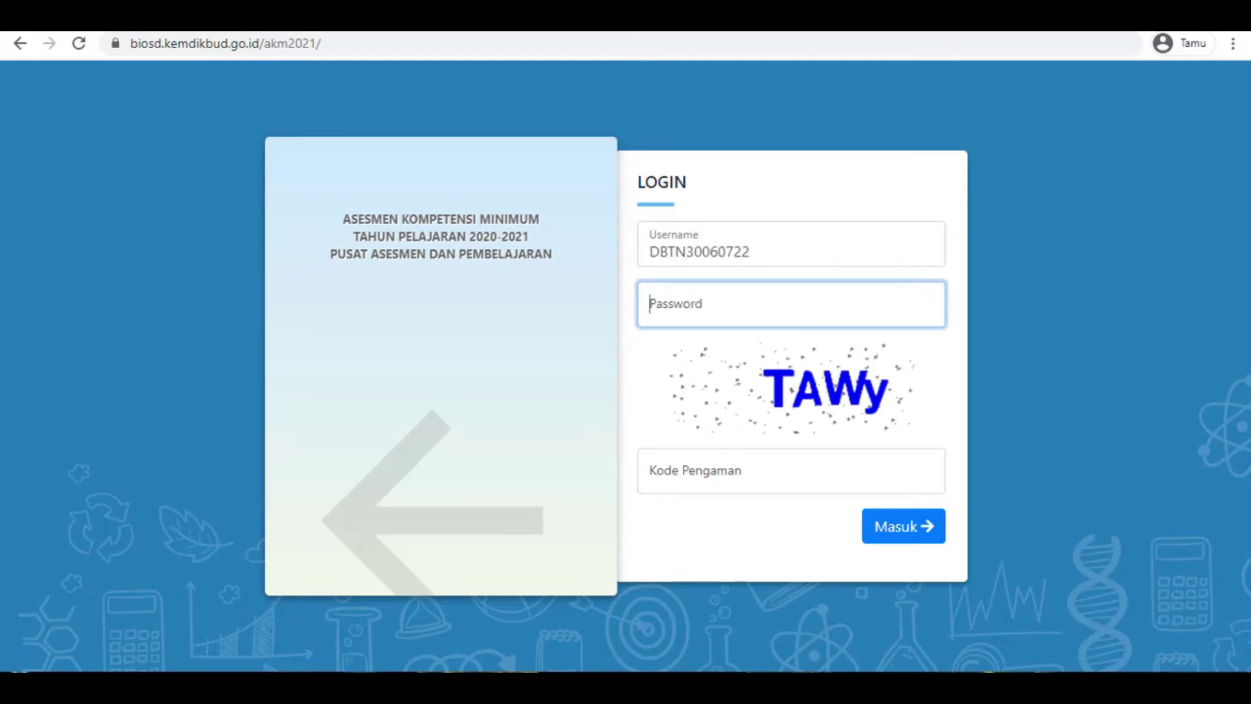
- Sign in using the password copied from the credentials note plus the security code
key("alt+Tab")
left_click_drag(641, 297, 514, 299)
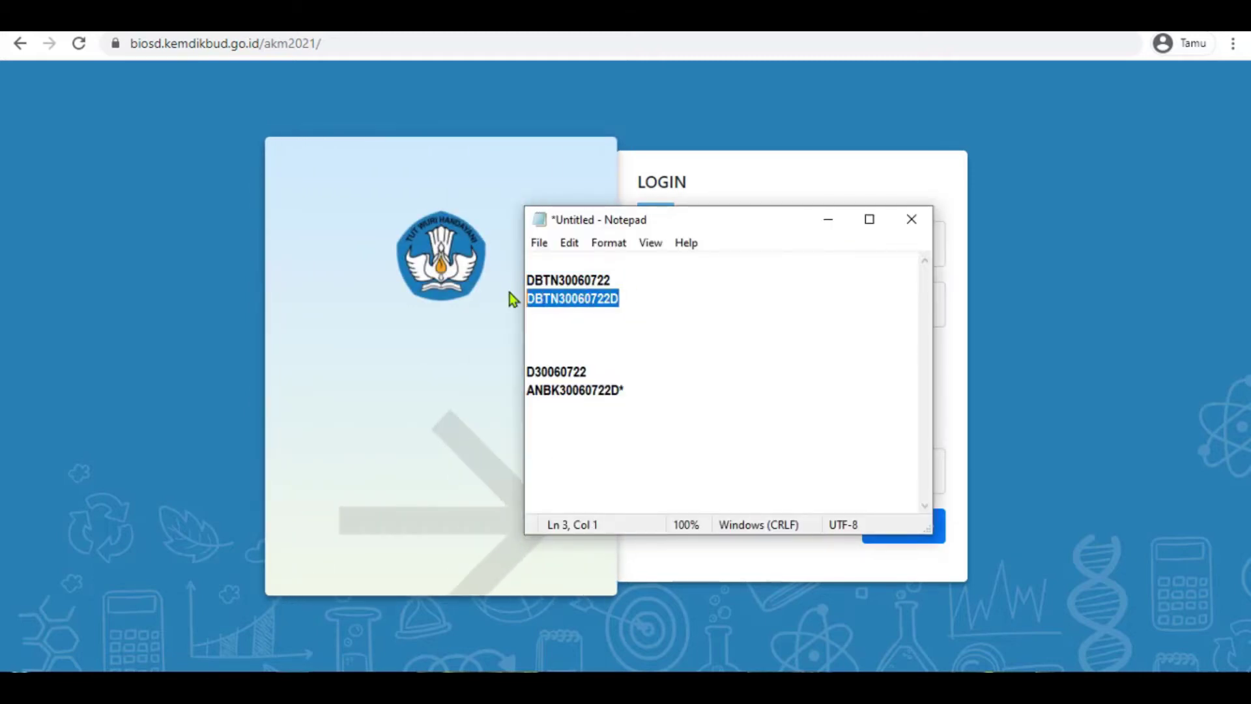
left_click(716, 171)
left_click(709, 310)
key("ctrl+v")
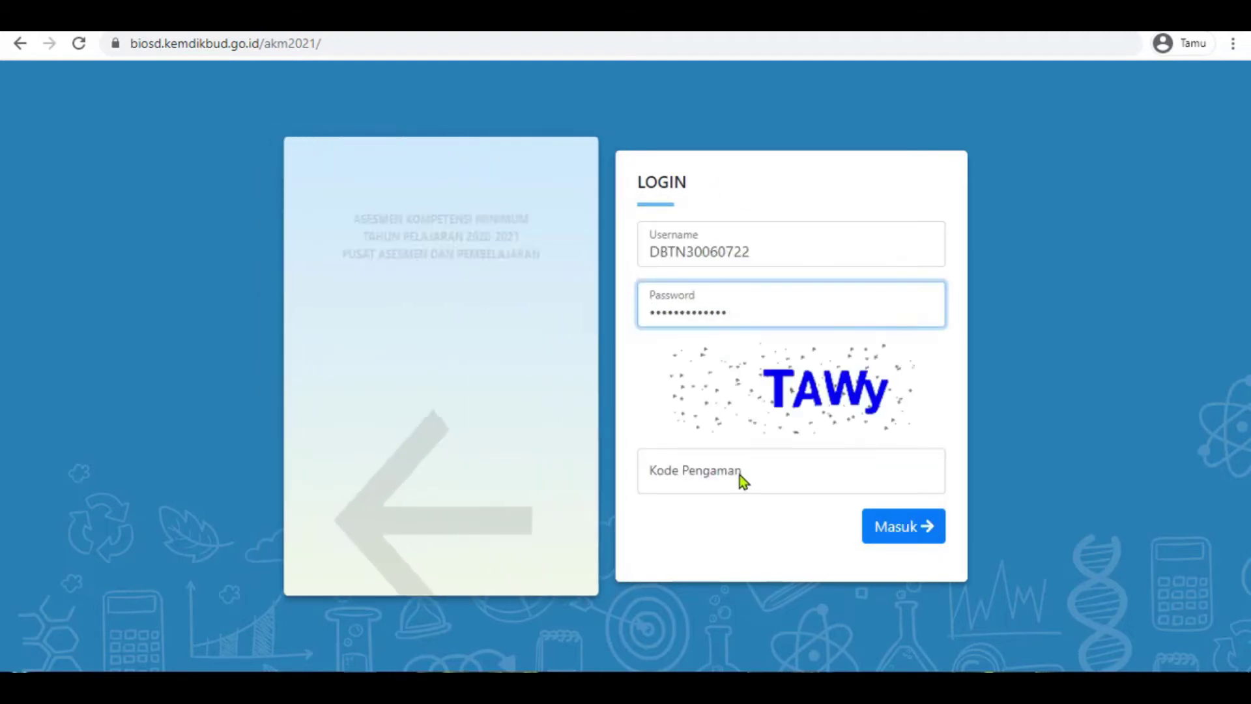
left_click(789, 470)
type("T")
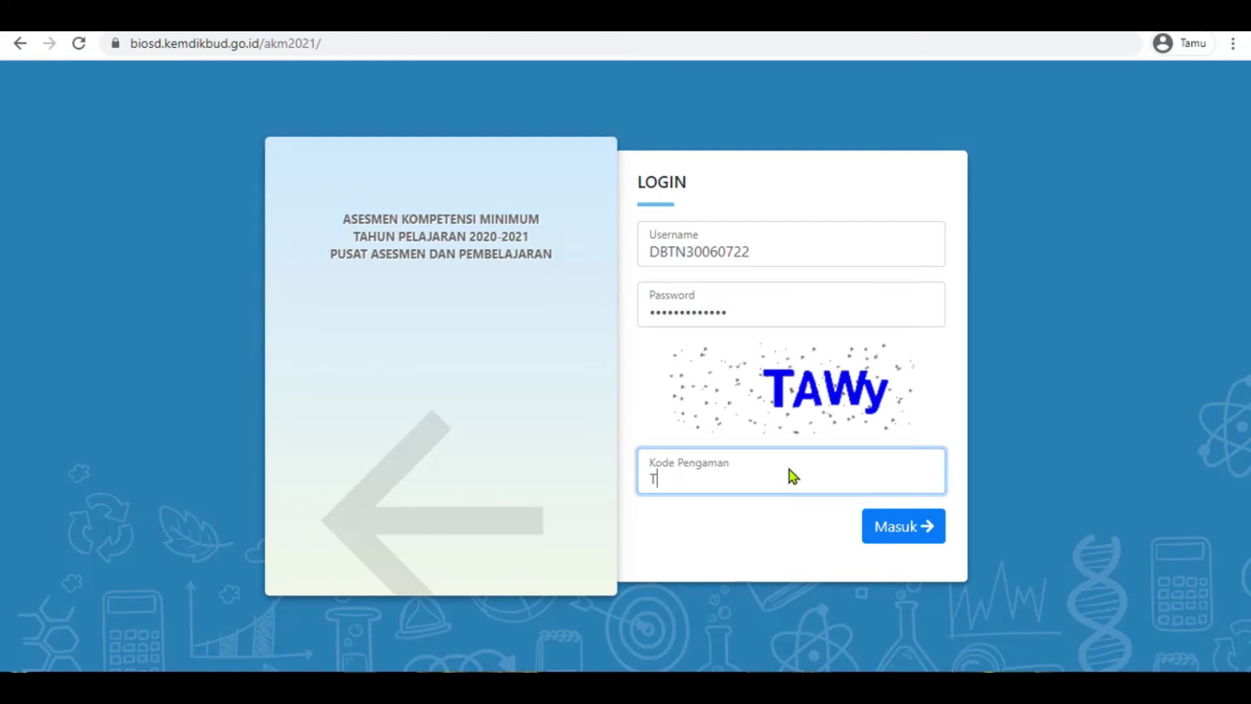
type("AWY")
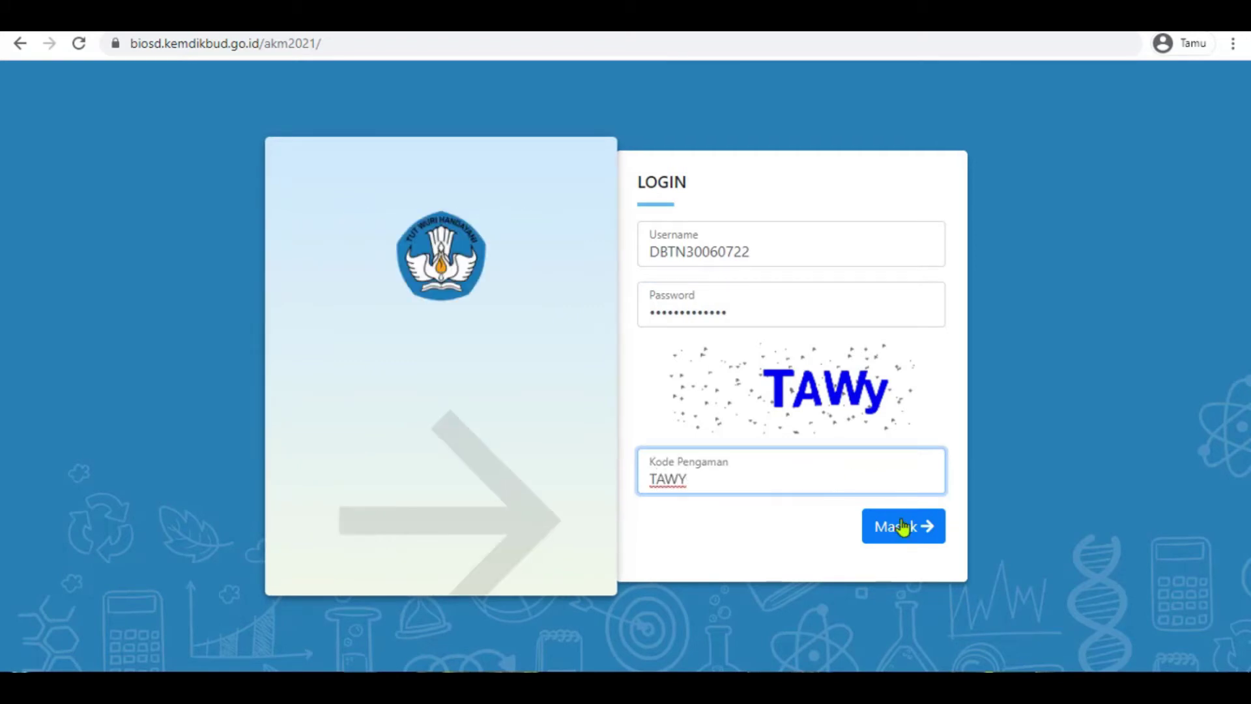
left_click(912, 537)
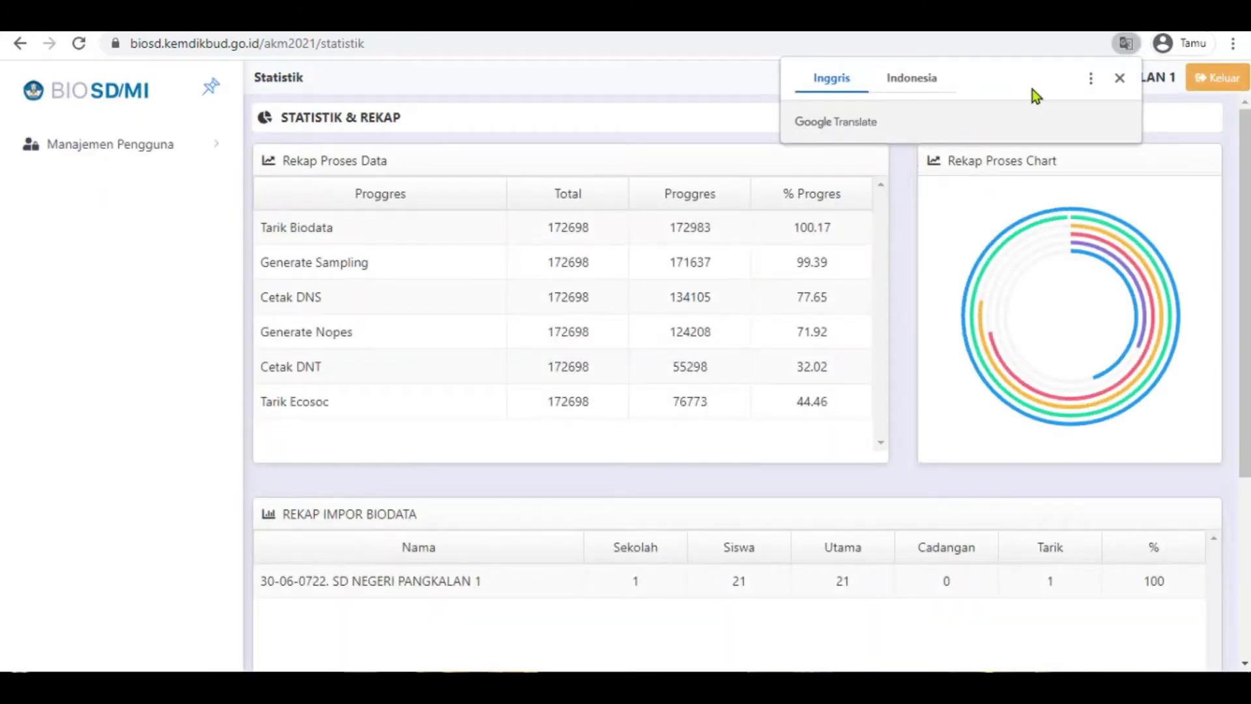
- Dismiss the translate popup and open Pengaturan Akun under Manajemen Pengguna, showing the password fields
left_click(1118, 78)
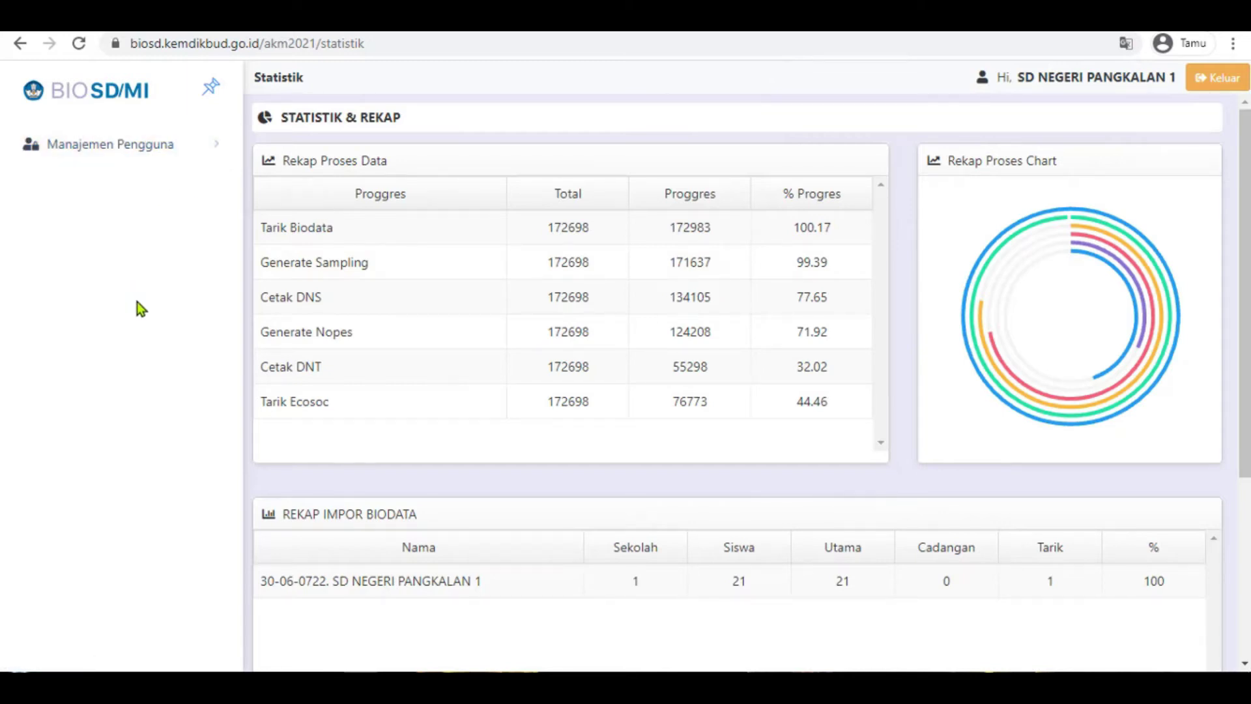
left_click(94, 149)
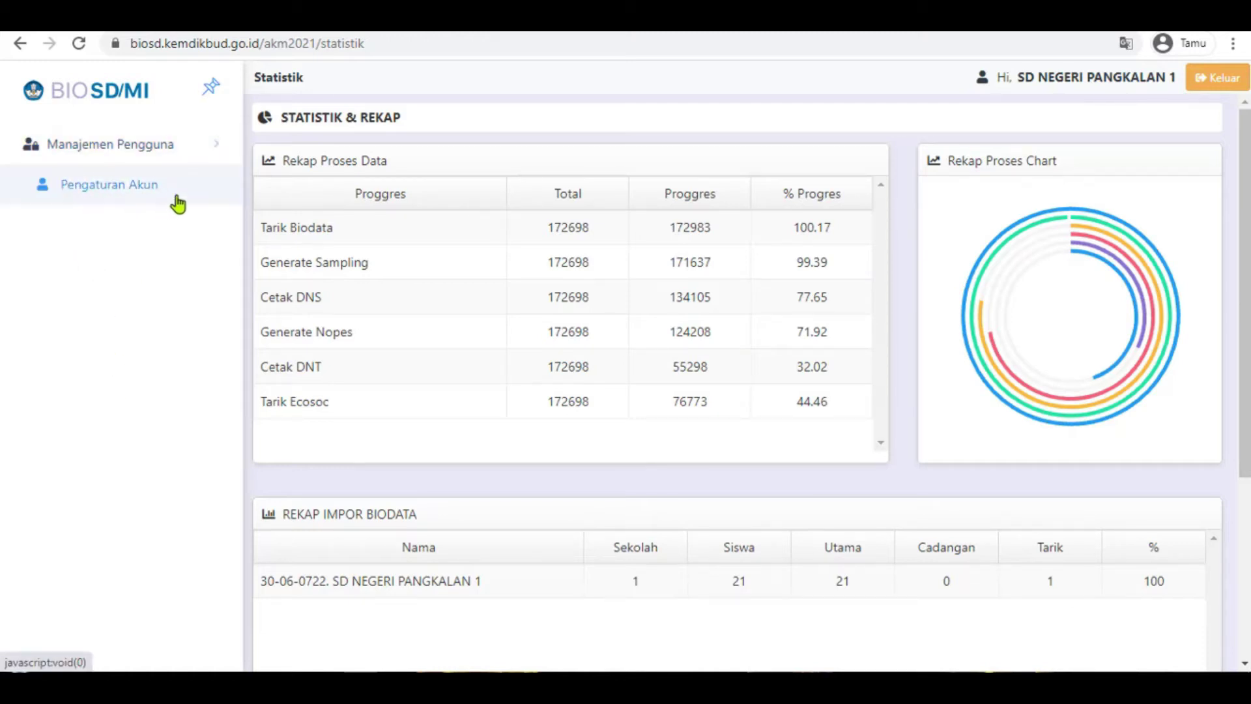
left_click(118, 198)
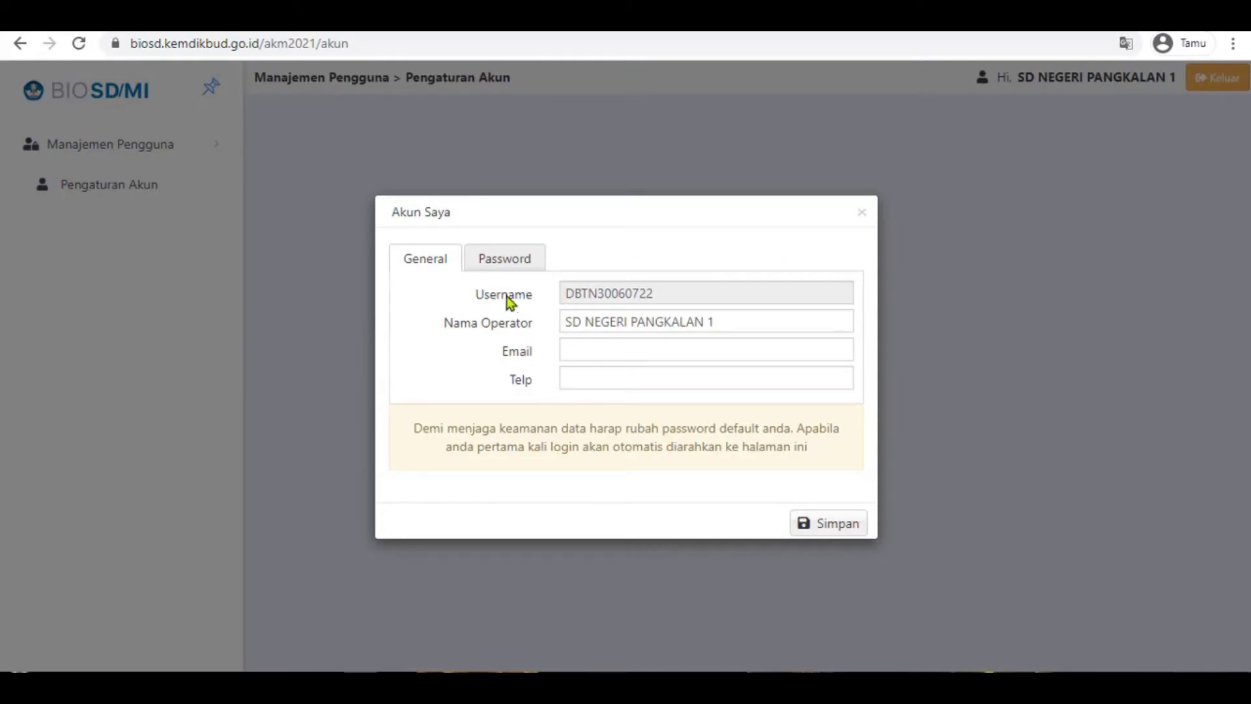
left_click(509, 260)
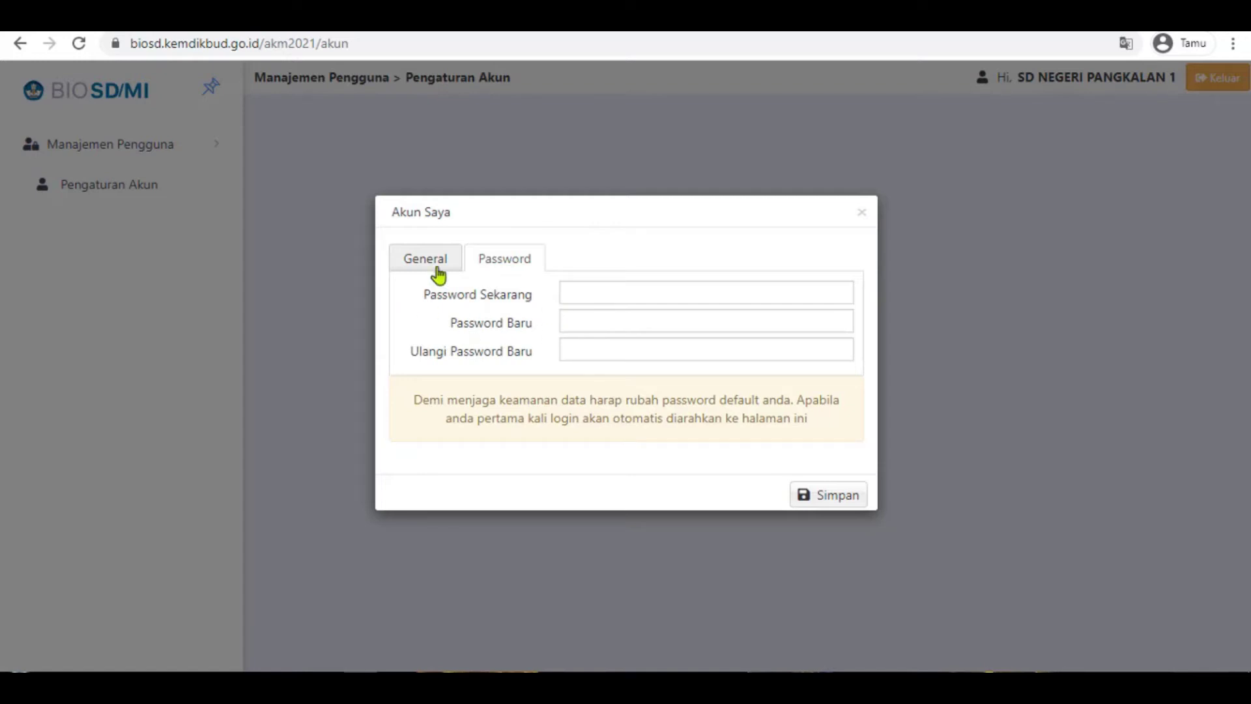
- Reopen the Akun Saya dialog on its Password tab, then bring the credentials note forward
left_click(862, 215)
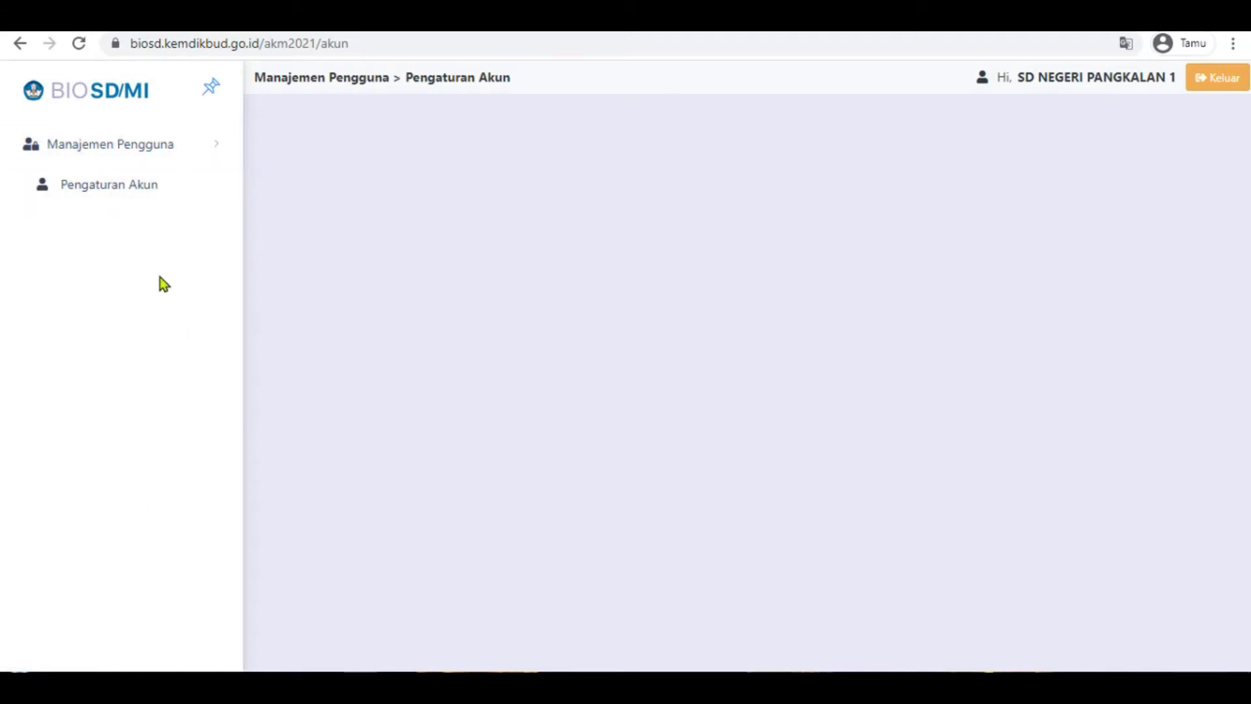
left_click(96, 186)
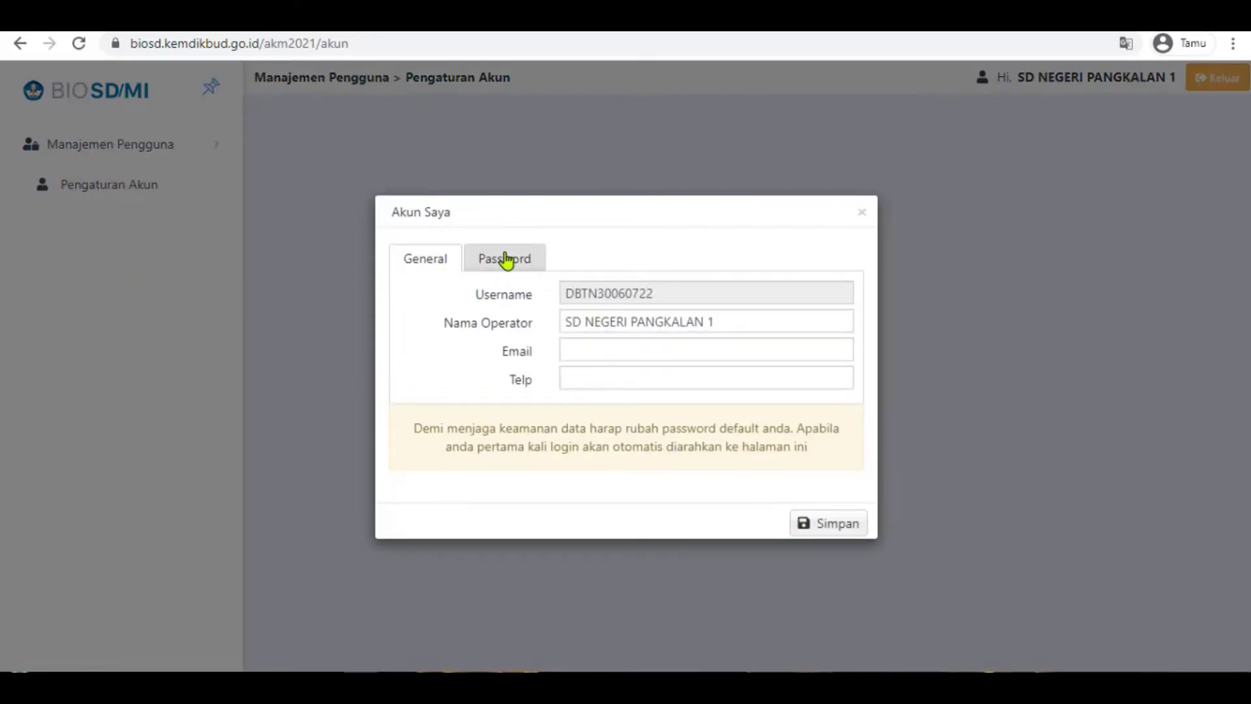
left_click(506, 260)
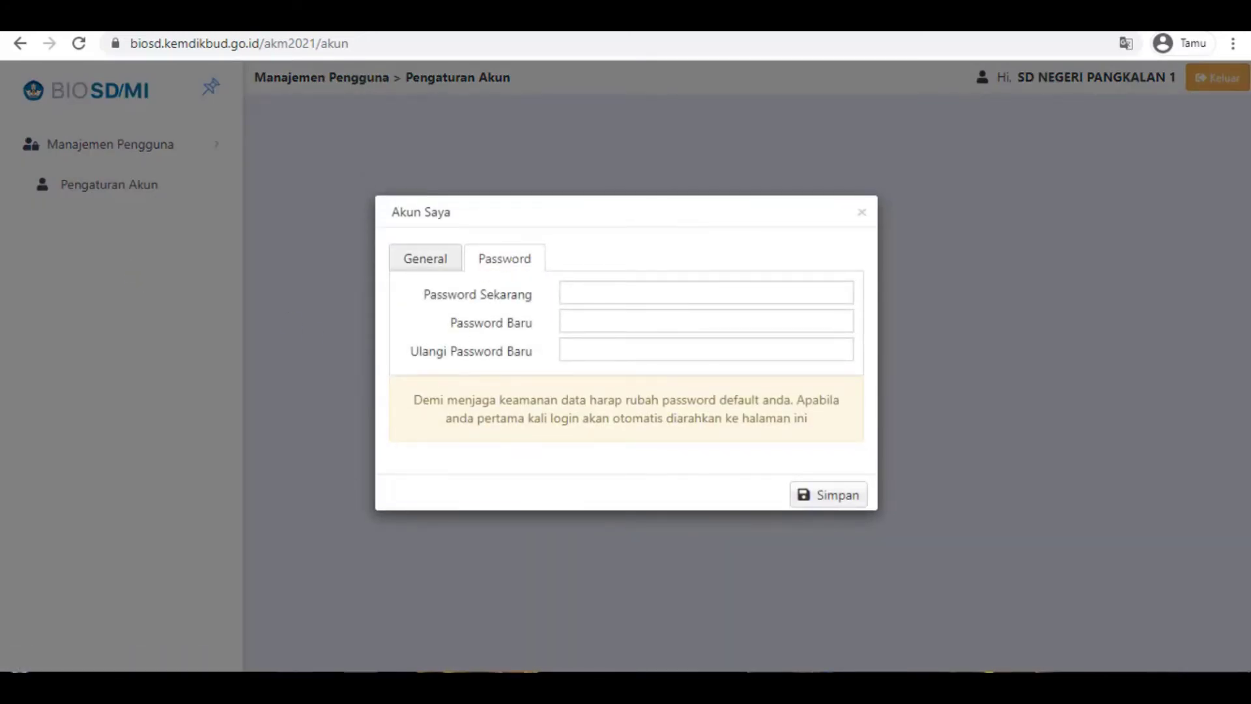
key("alt+Tab")
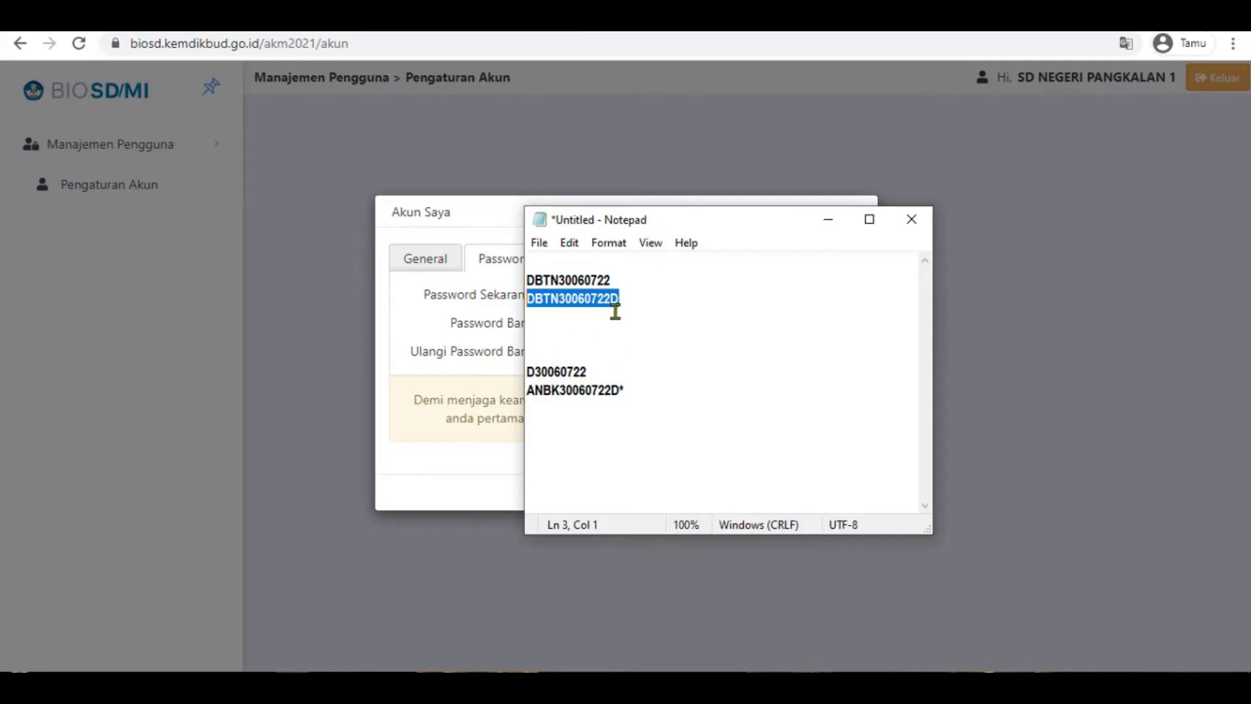
- Paste the current password into Password Sekarang
left_click(496, 260)
left_click(588, 294)
key("ctrl+v")
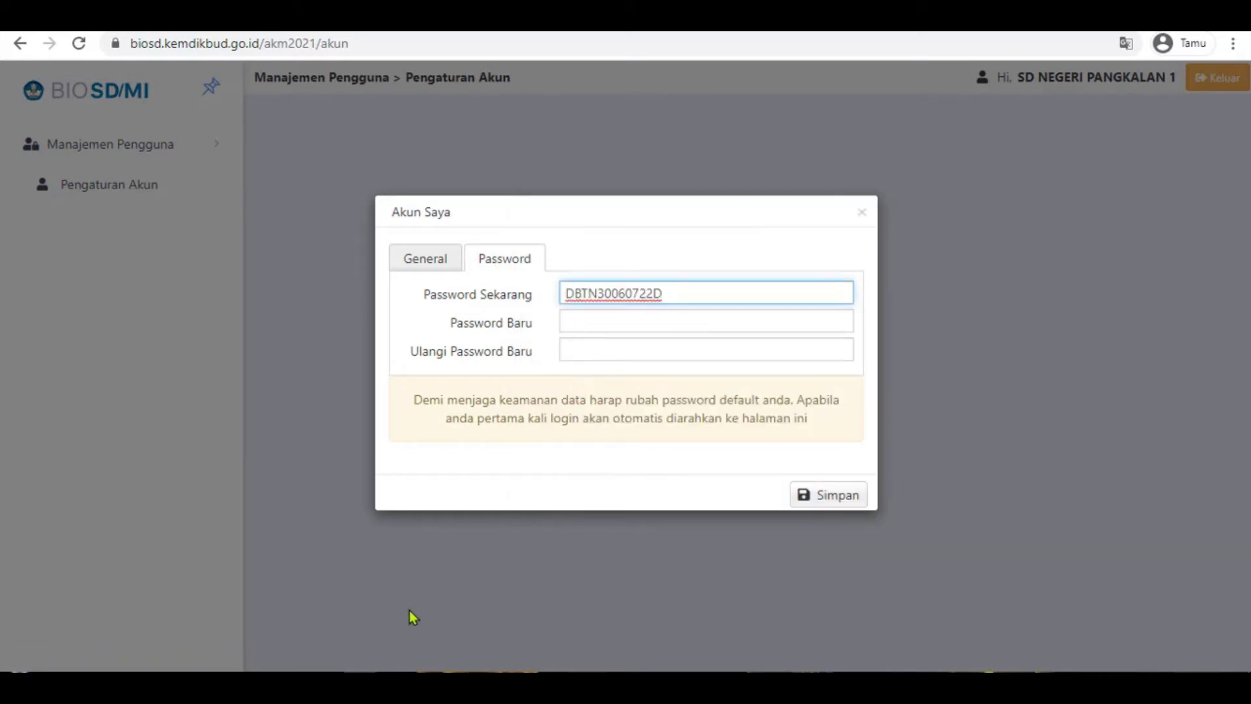
- Replace the old password line in the Notepad note with a new password and copy it
left_click(383, 668)
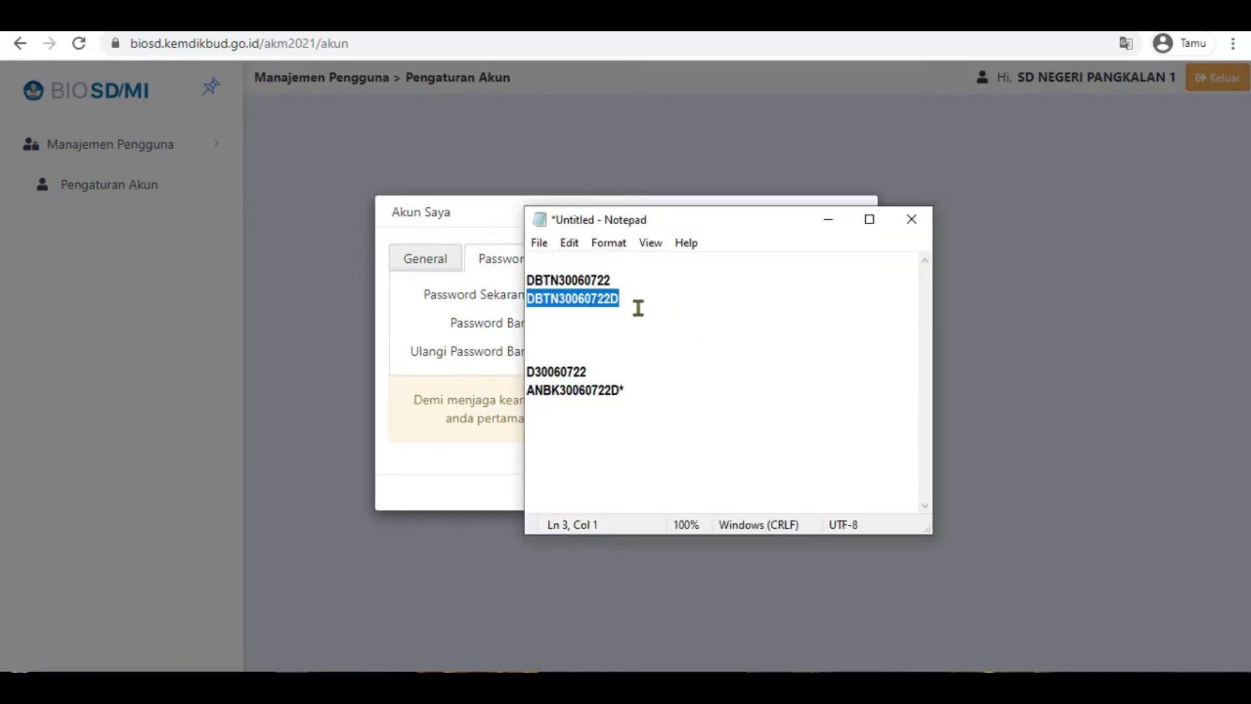
left_click(636, 304)
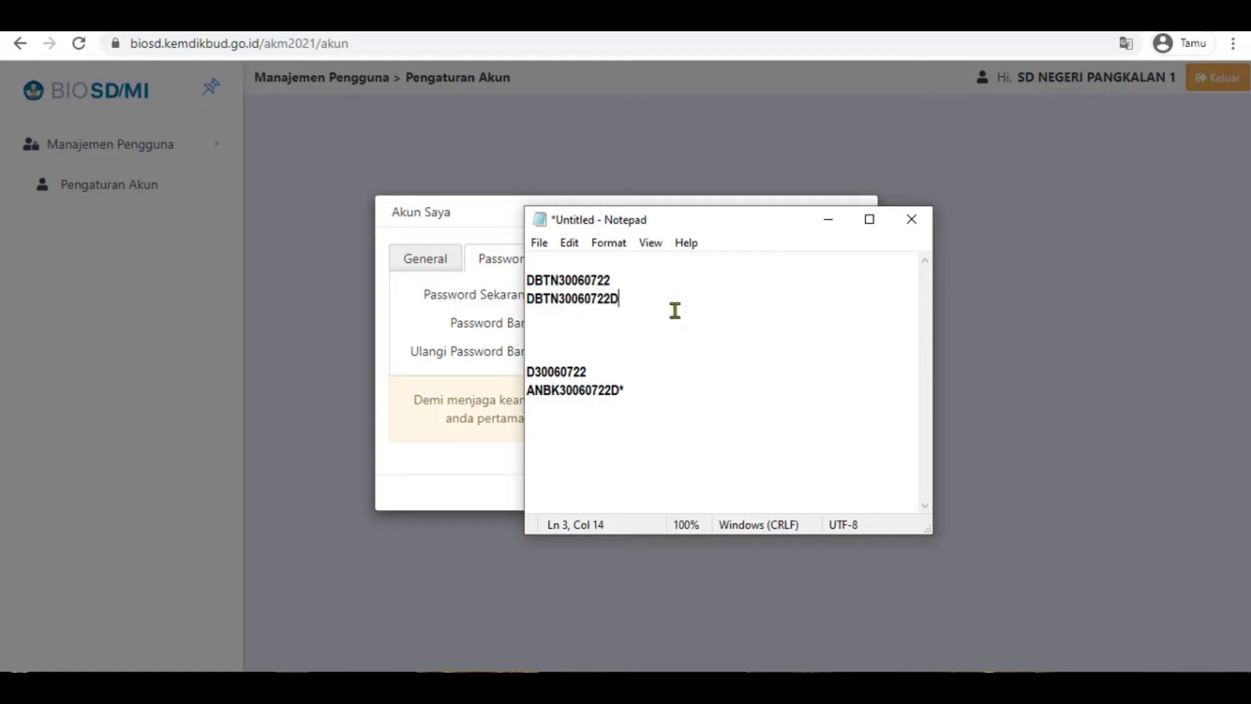
left_click_drag(624, 298, 524, 297)
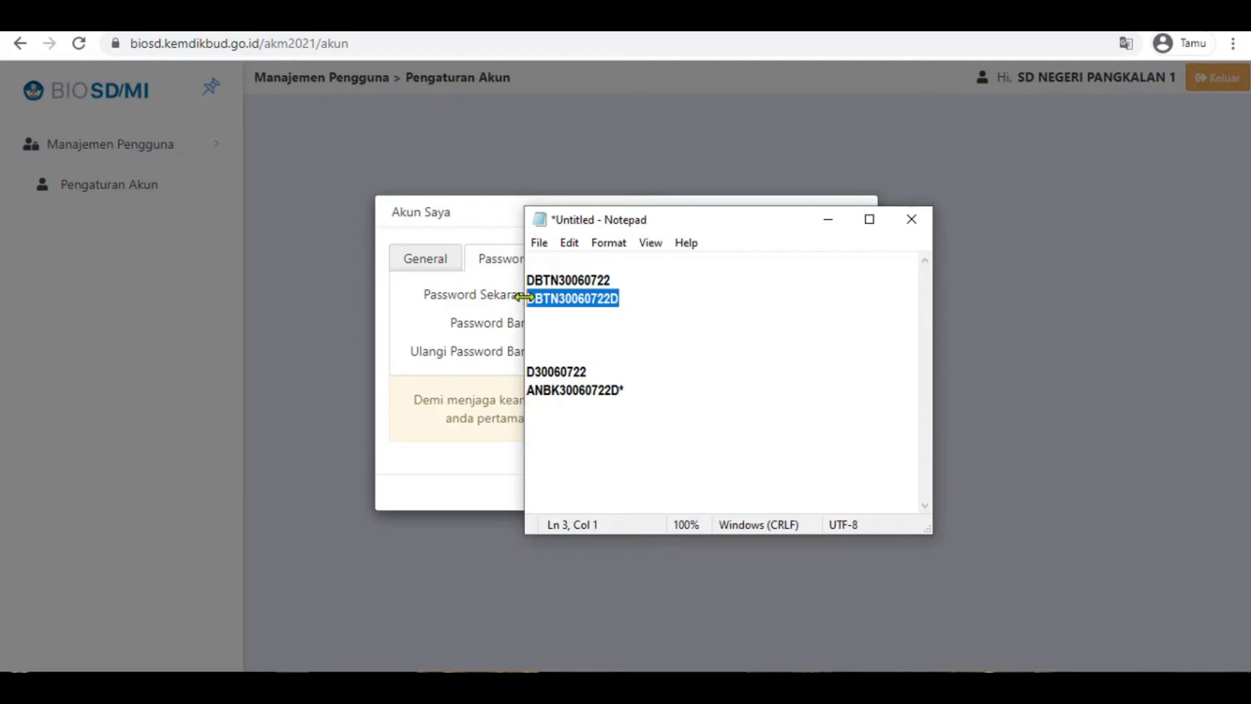
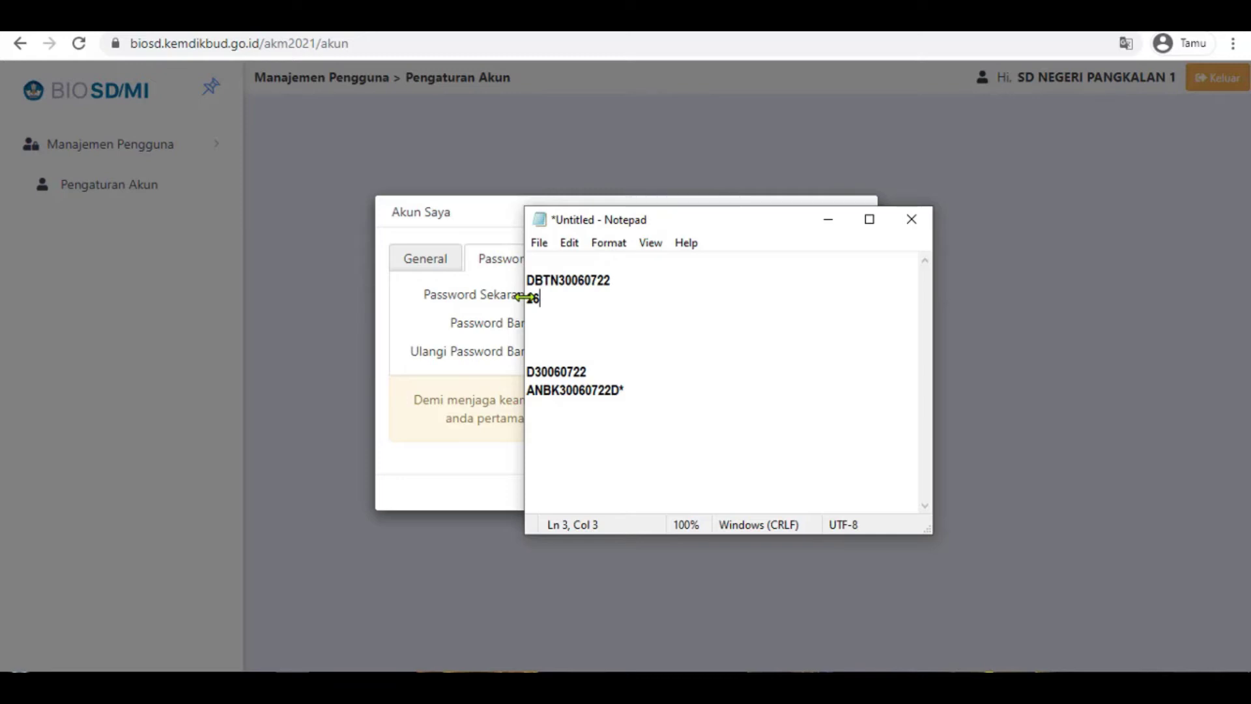
left_click_drag(626, 299, 509, 298)
key("ctrl+c")
left_click(499, 279)
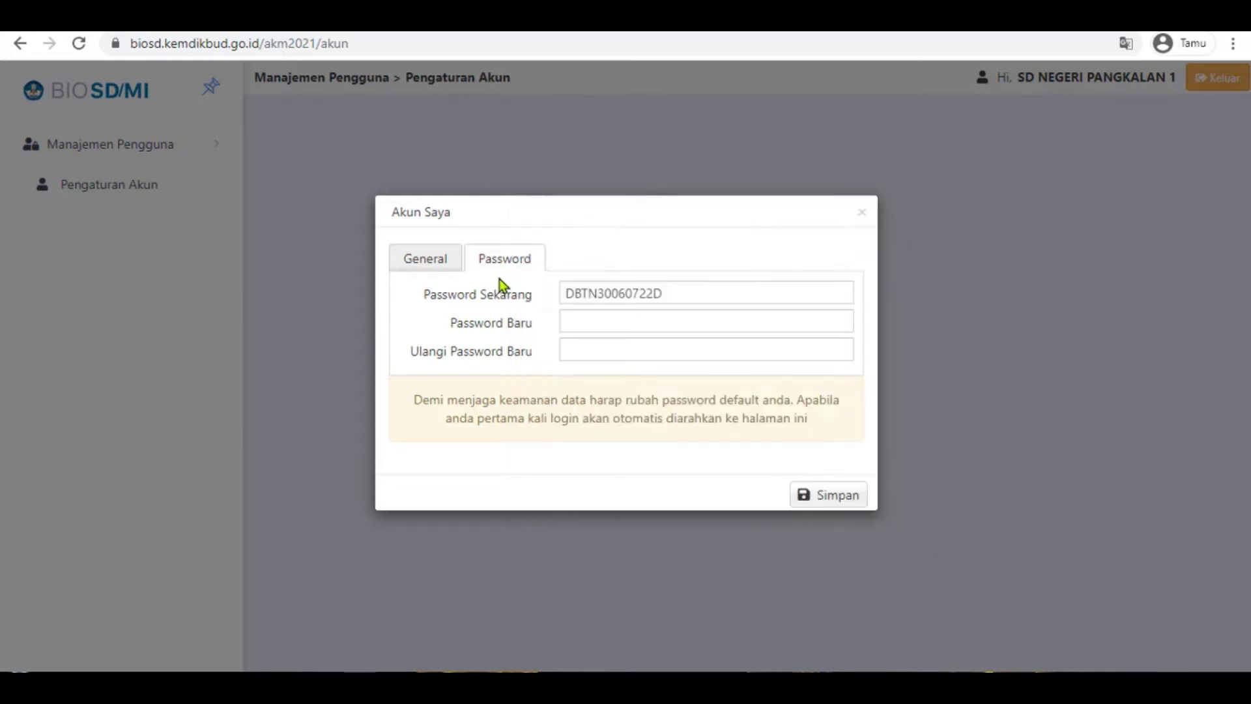
- Enter the new password in Password Baru and Ulangi Password Baru, save, and sign out
left_click(590, 321)
key("ctrl+v")
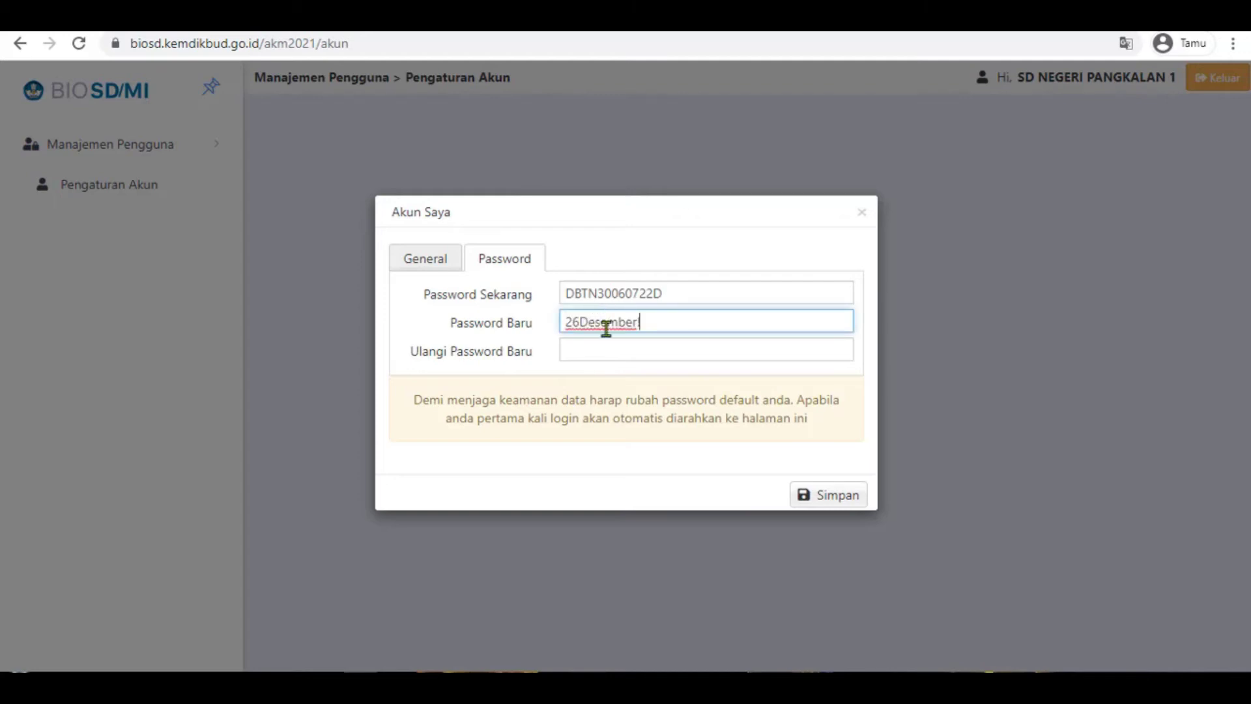
left_click(597, 350)
key("ctrl+v")
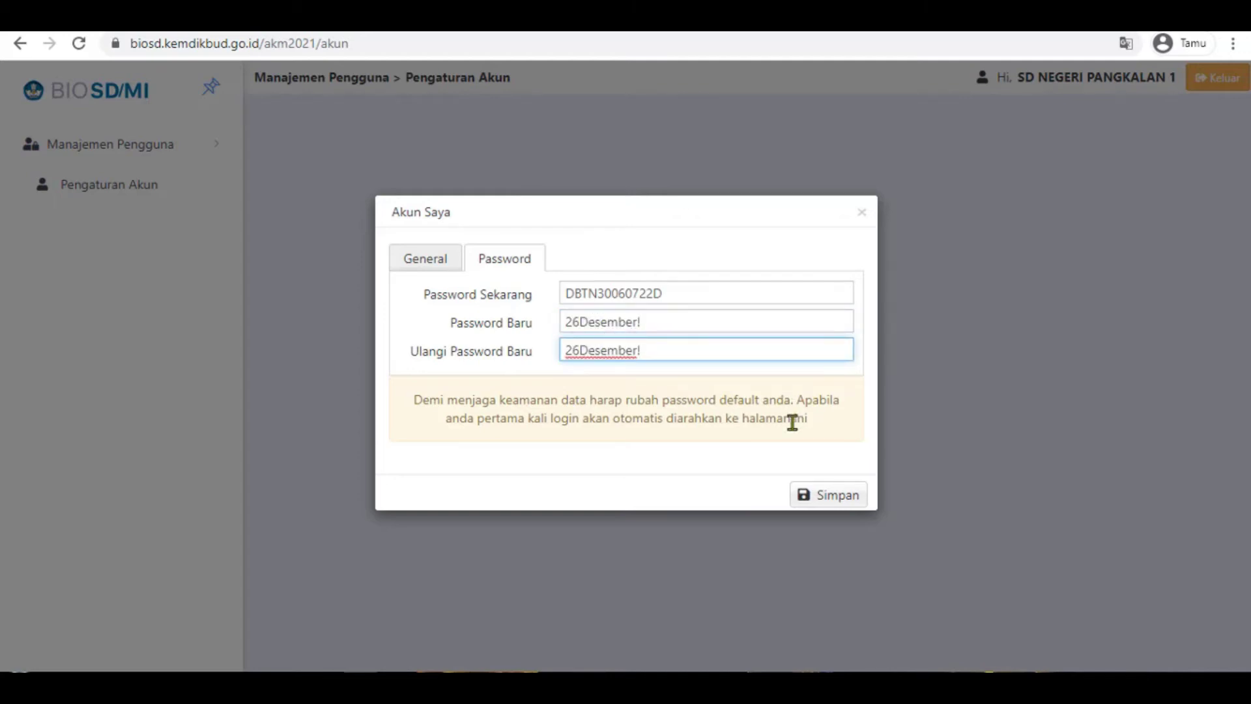
left_click(809, 497)
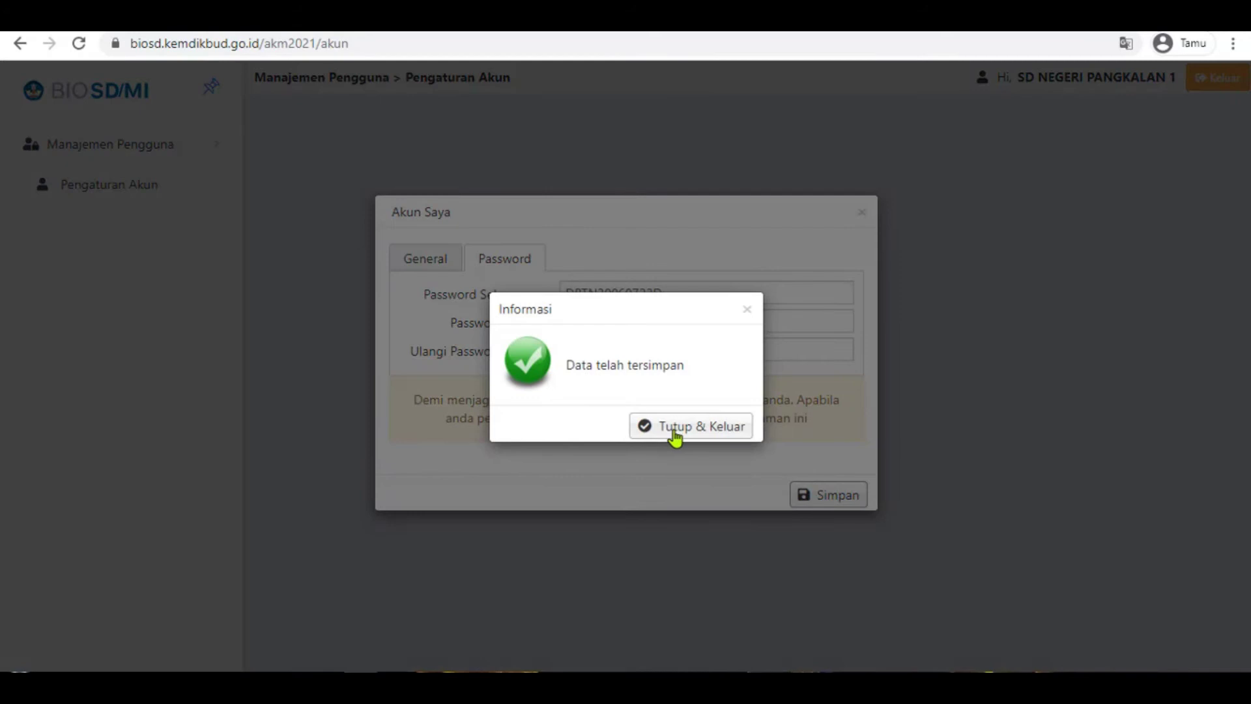
left_click(682, 426)
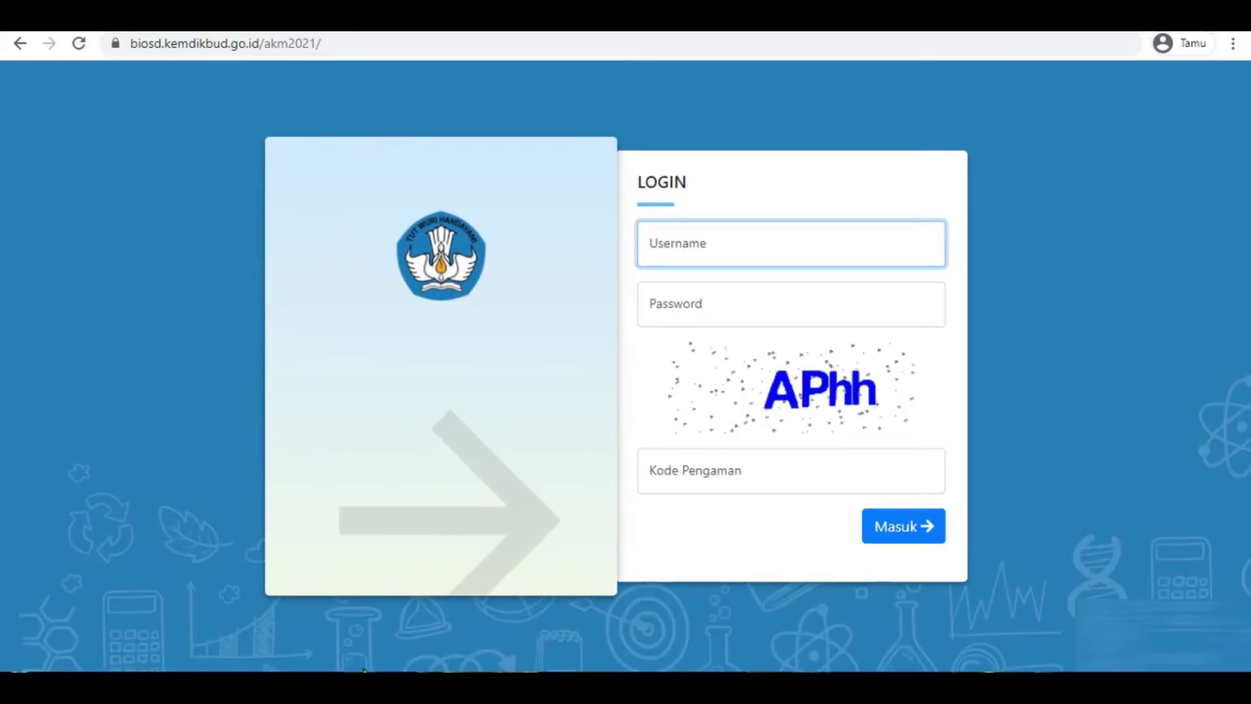
- Copy the username from the credentials note into the login form's username field
left_click(290, 606)
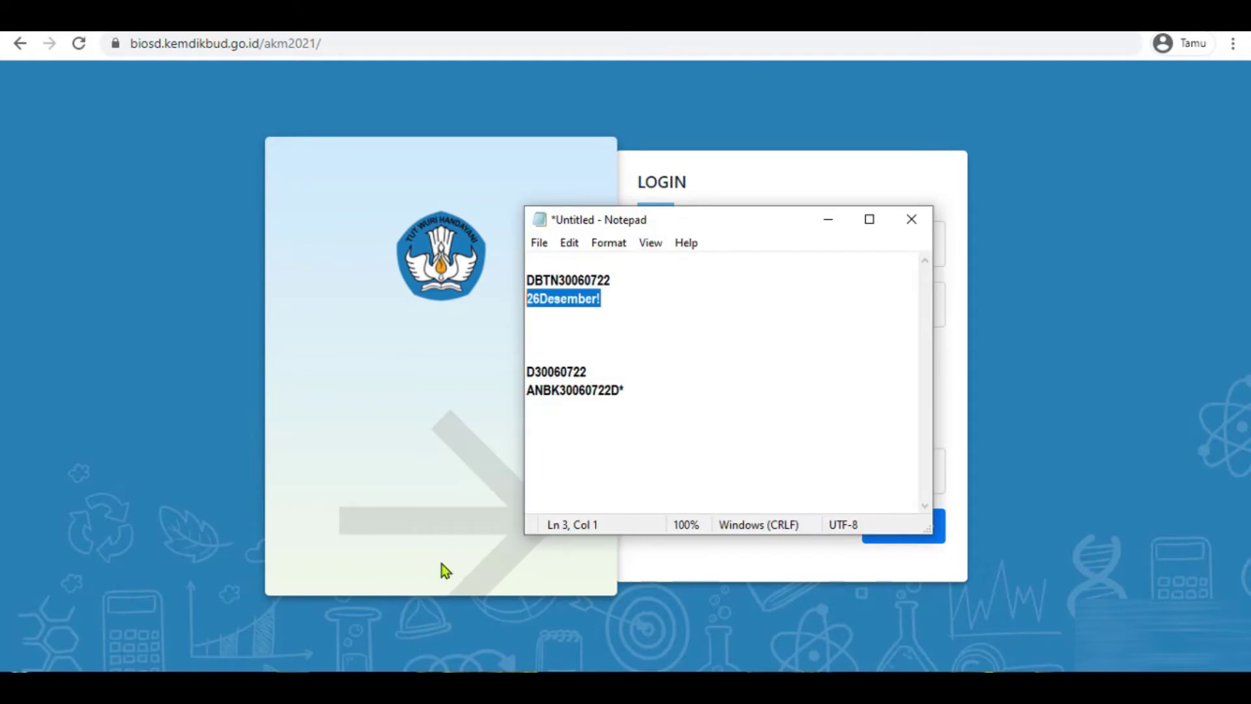
left_click(587, 316)
left_click_drag(617, 283, 526, 280)
key("ctrl+c")
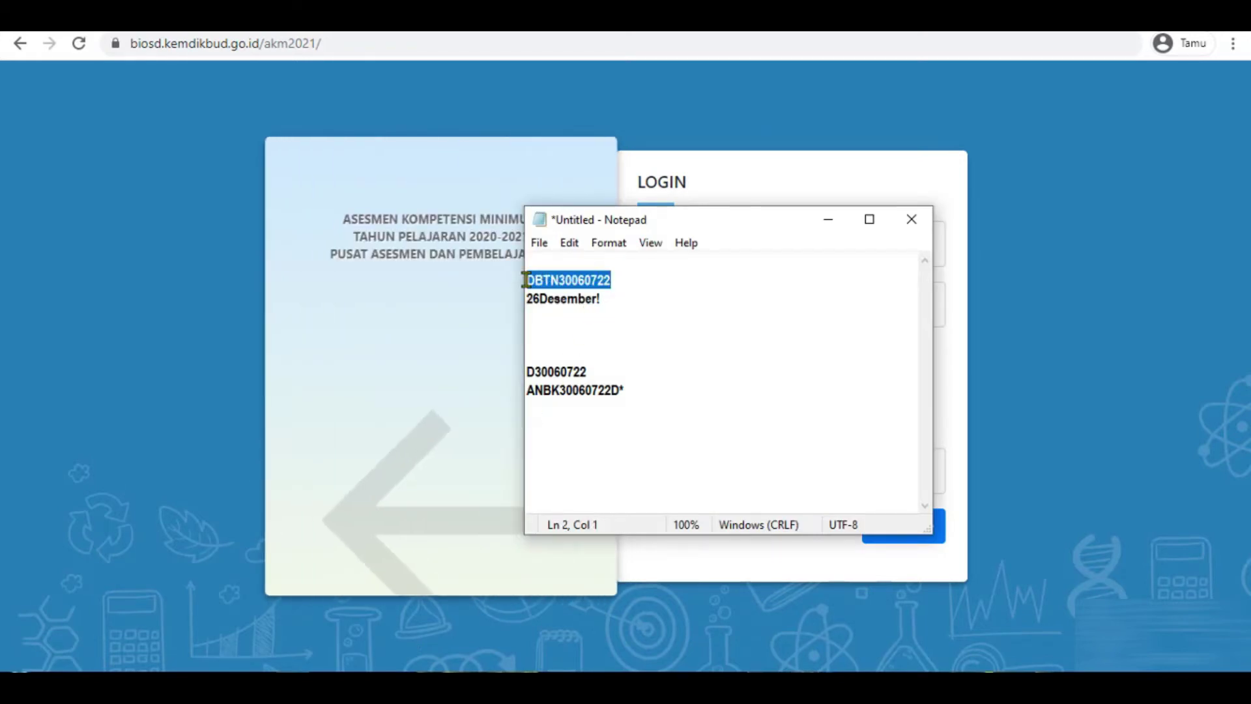
left_click(464, 274)
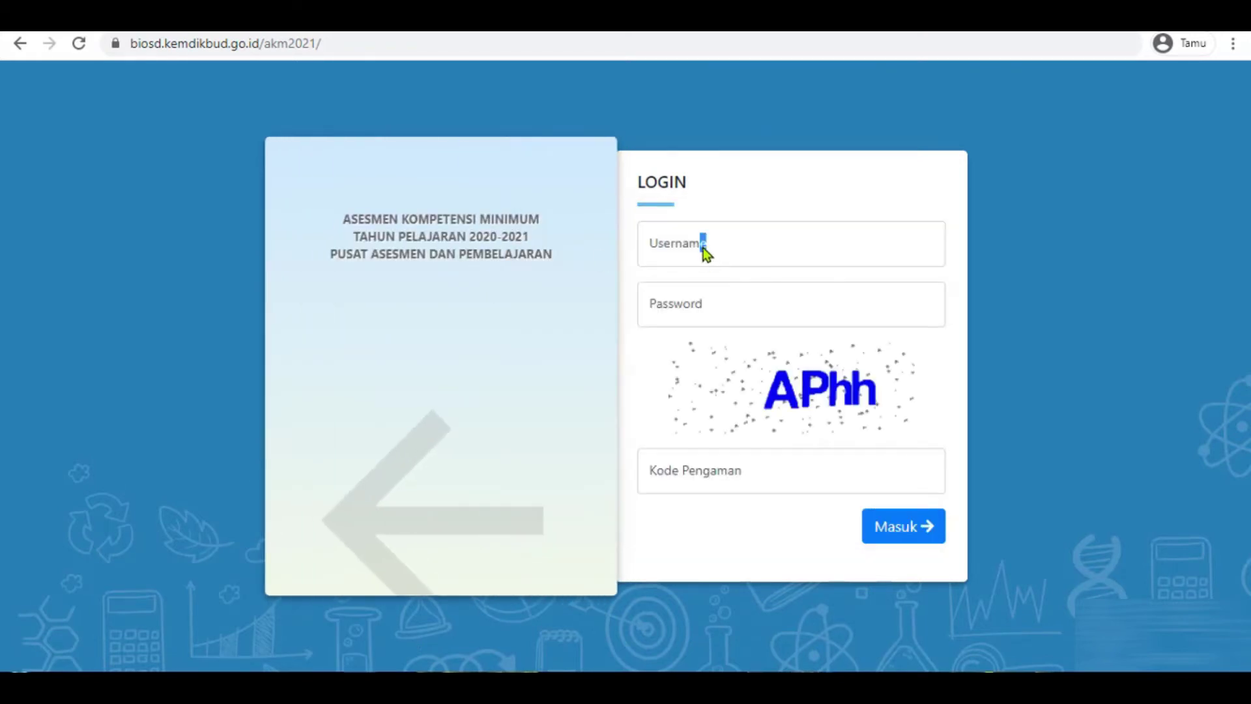
key("ctrl+a")
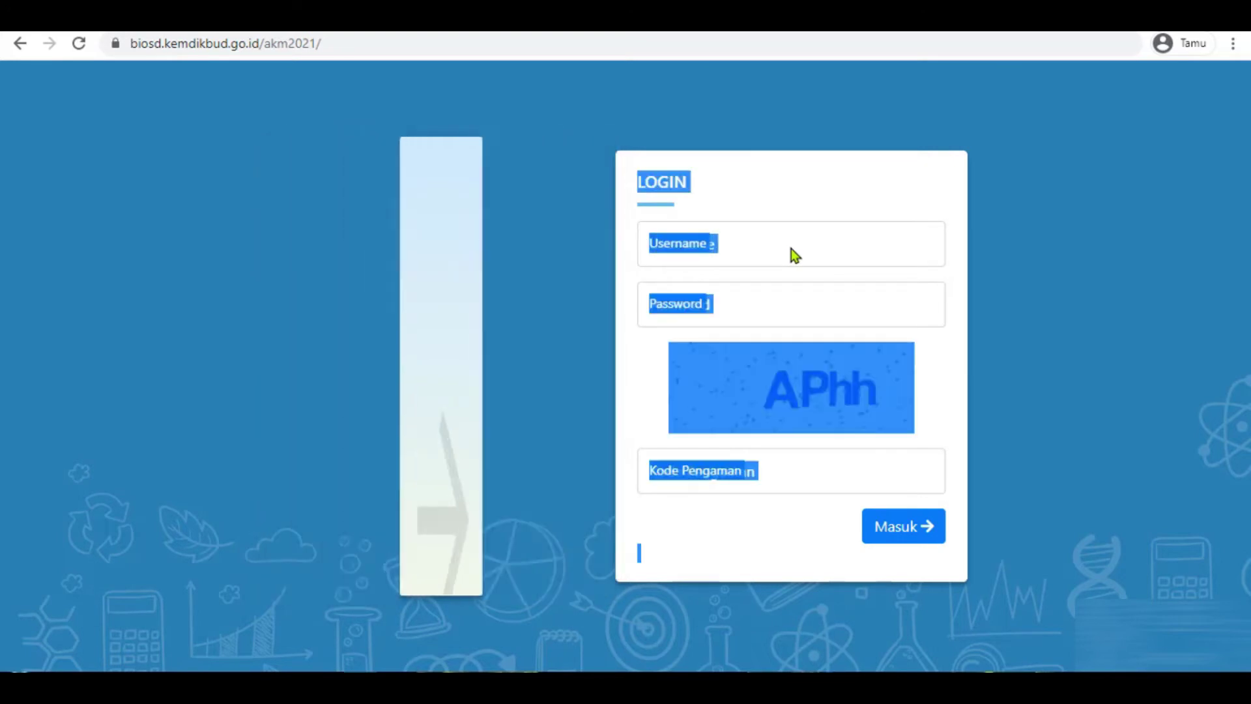
left_click(782, 248)
key("ctrl+v")
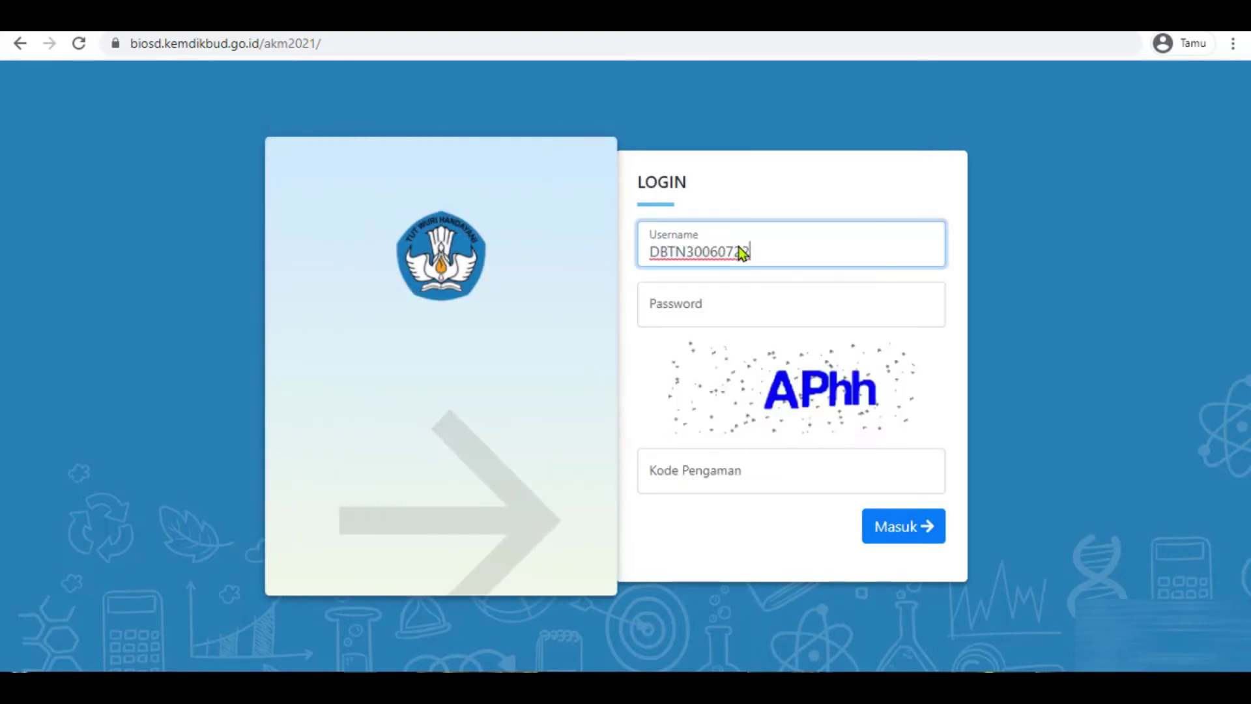
left_click(709, 304)
- Fill in the new password and the security code, then submit the login
key("alt+Tab")
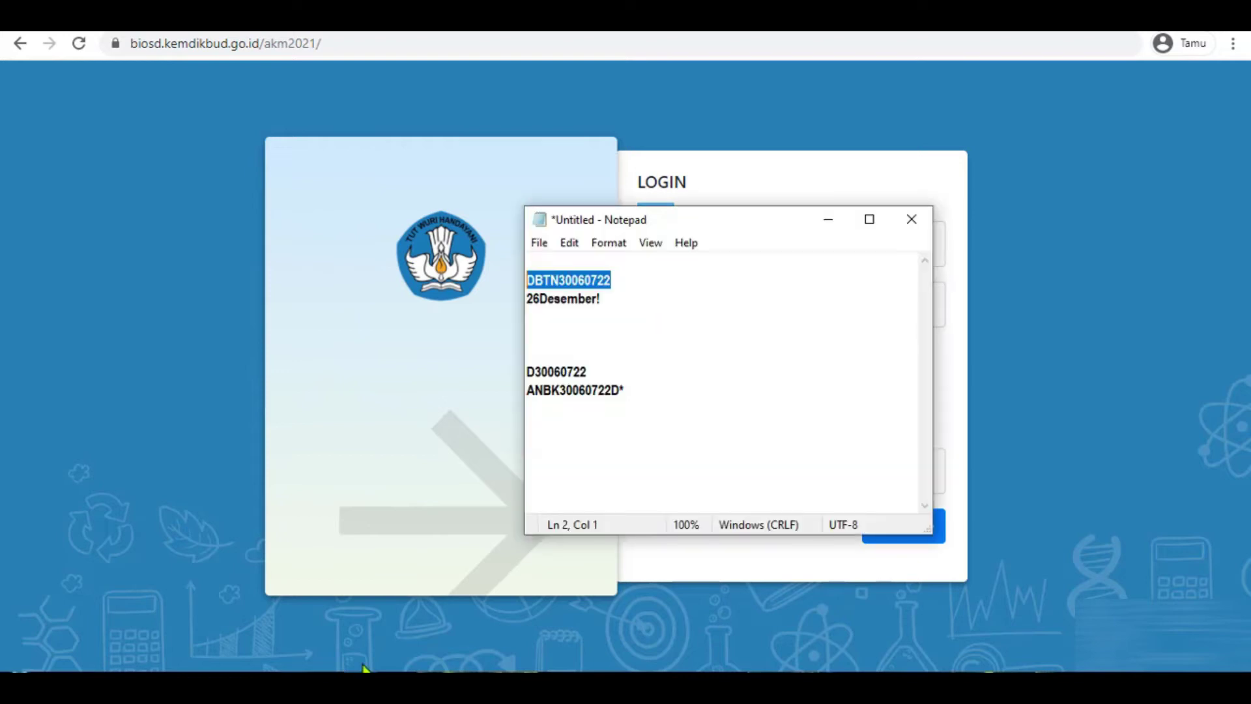
triple_click(603, 299)
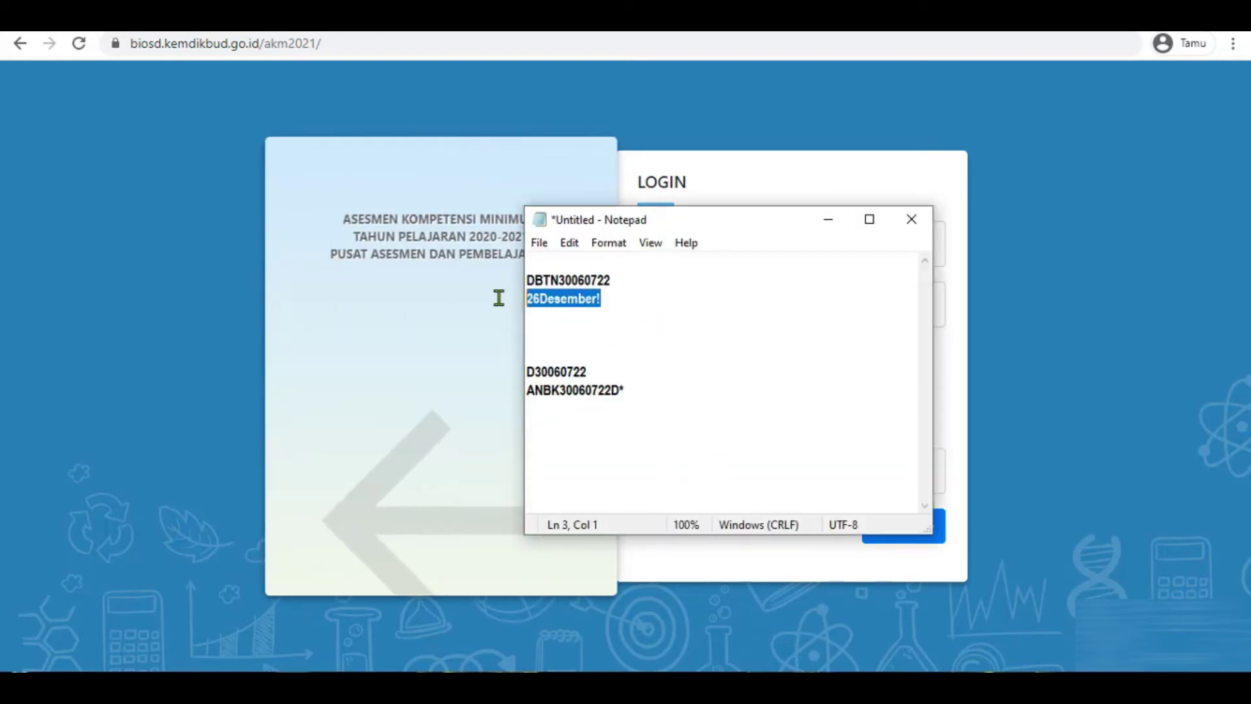
key("alt+Tab")
left_click(700, 311)
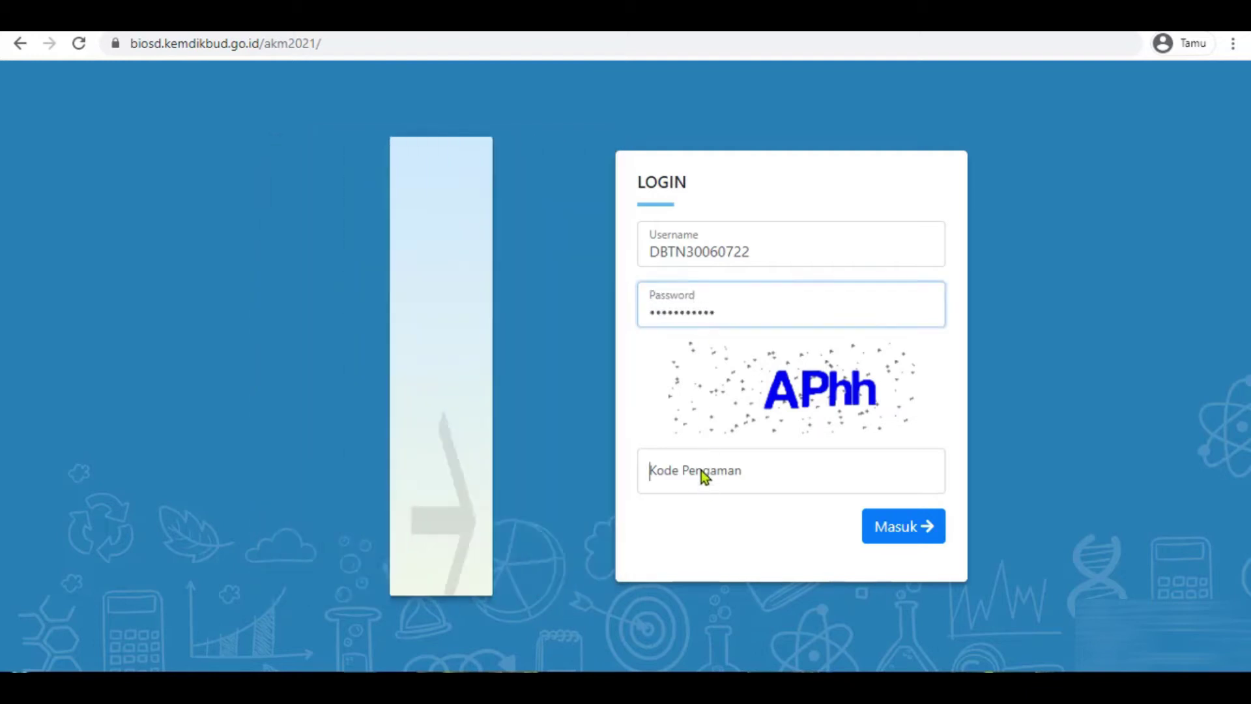
left_click(702, 472)
type("APhh")
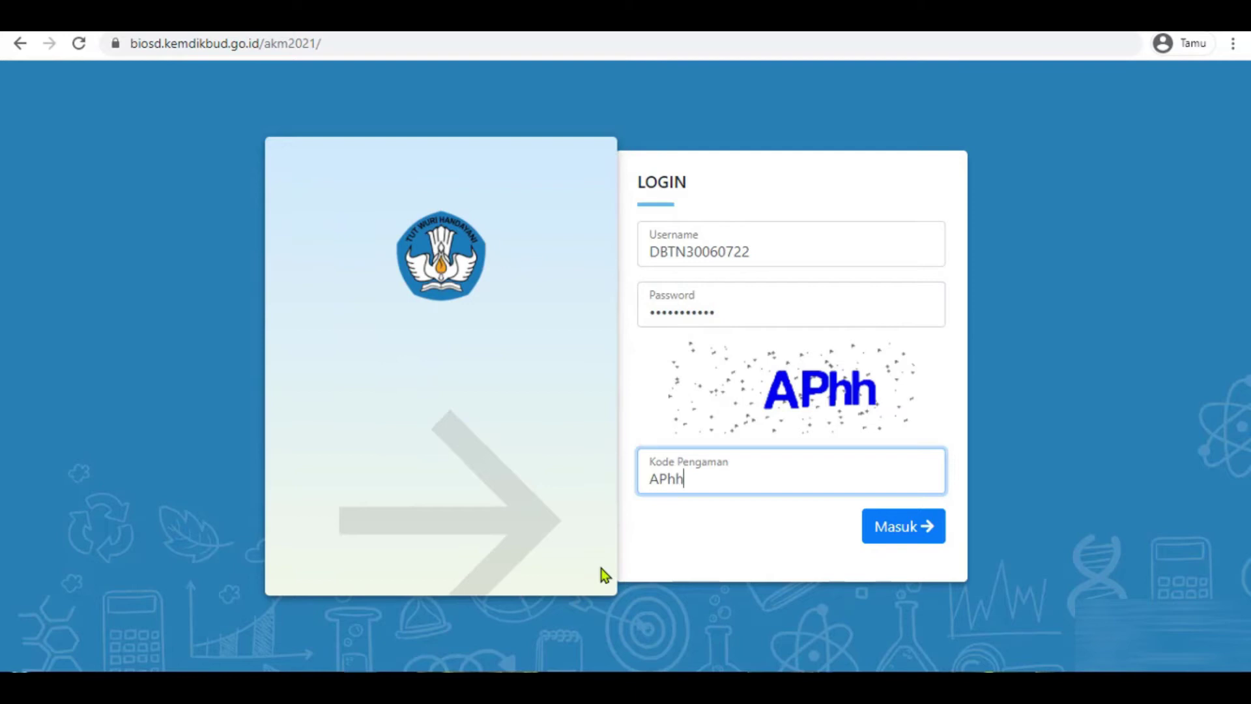
left_click(909, 515)
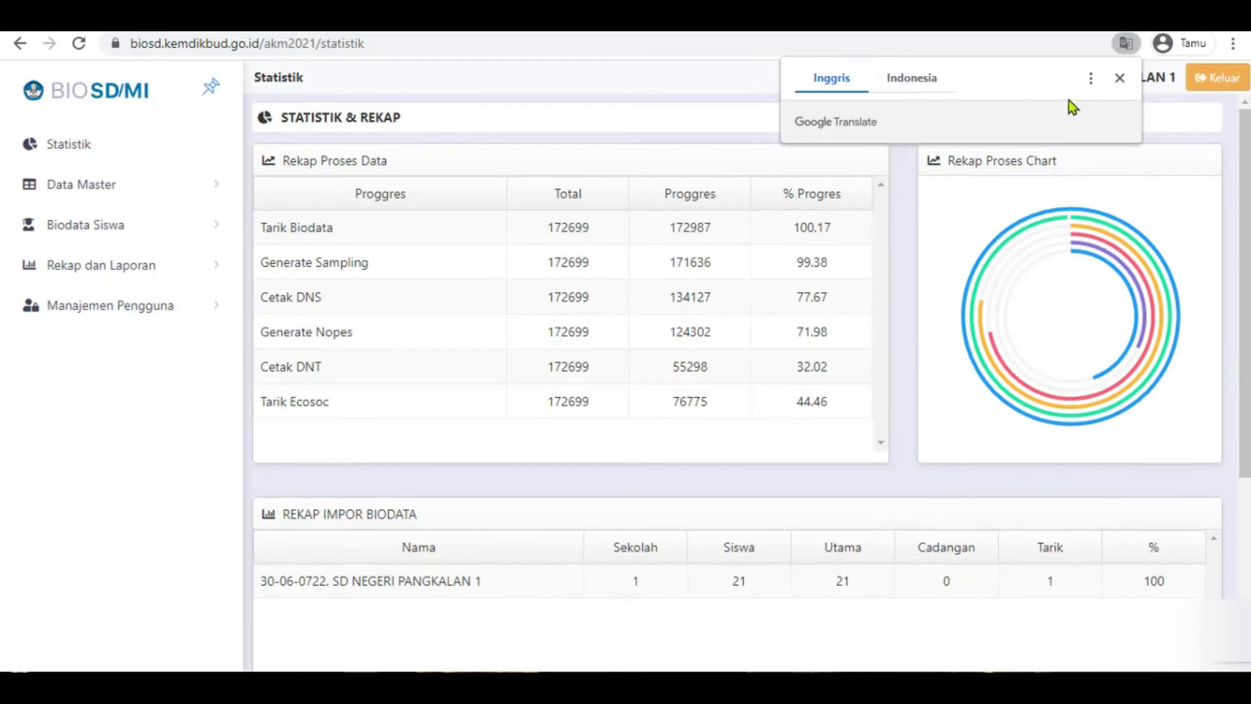
- Dismiss the translate popup and expand Data Master and then Biodata Siswa in the sidebar
left_click(1119, 79)
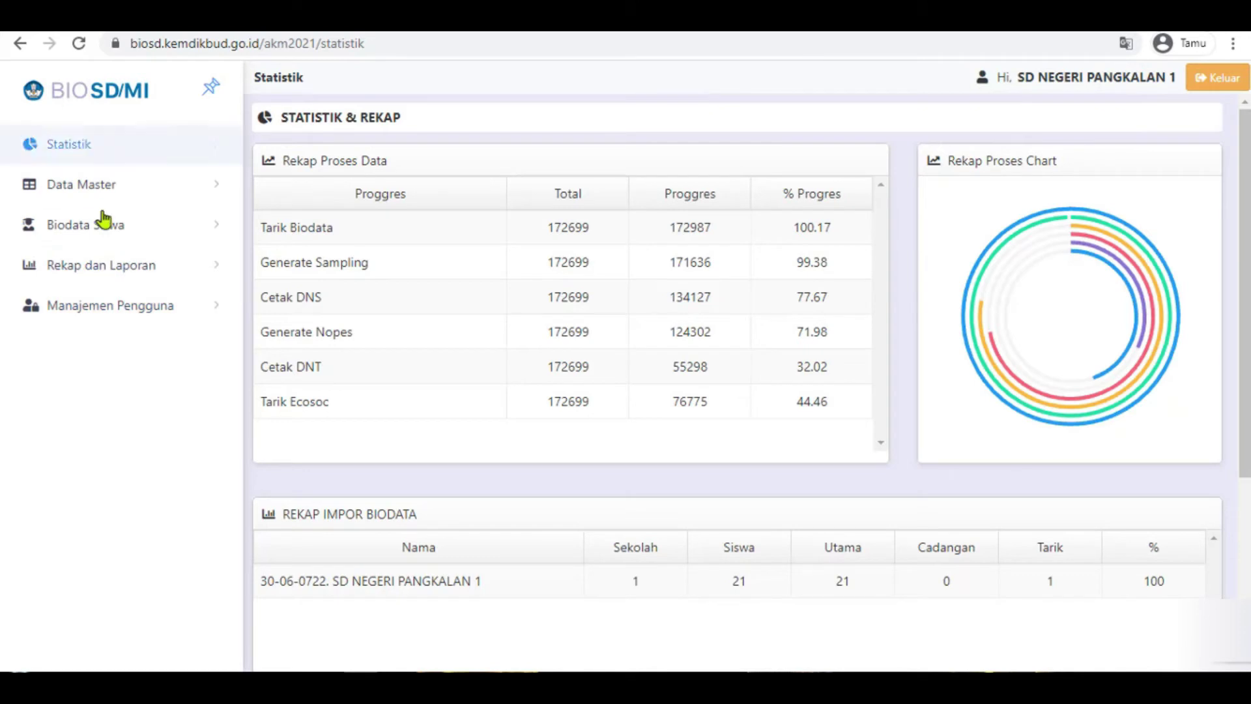
left_click(75, 191)
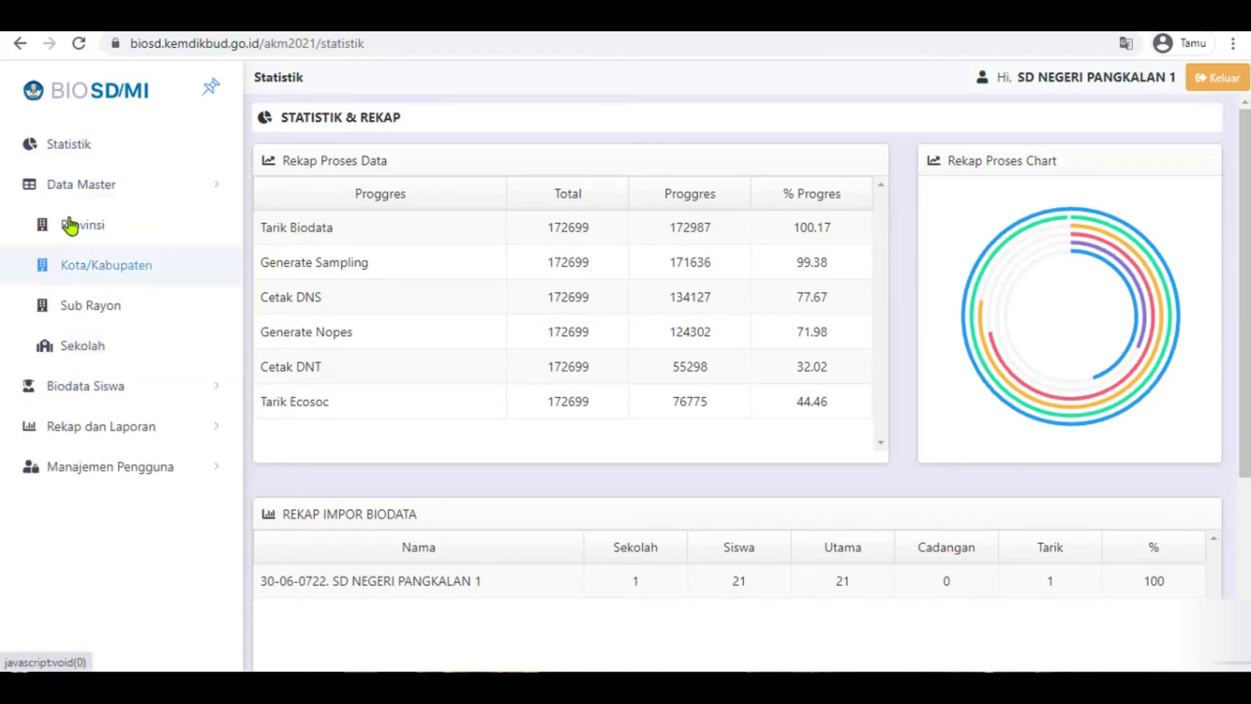
left_click(75, 387)
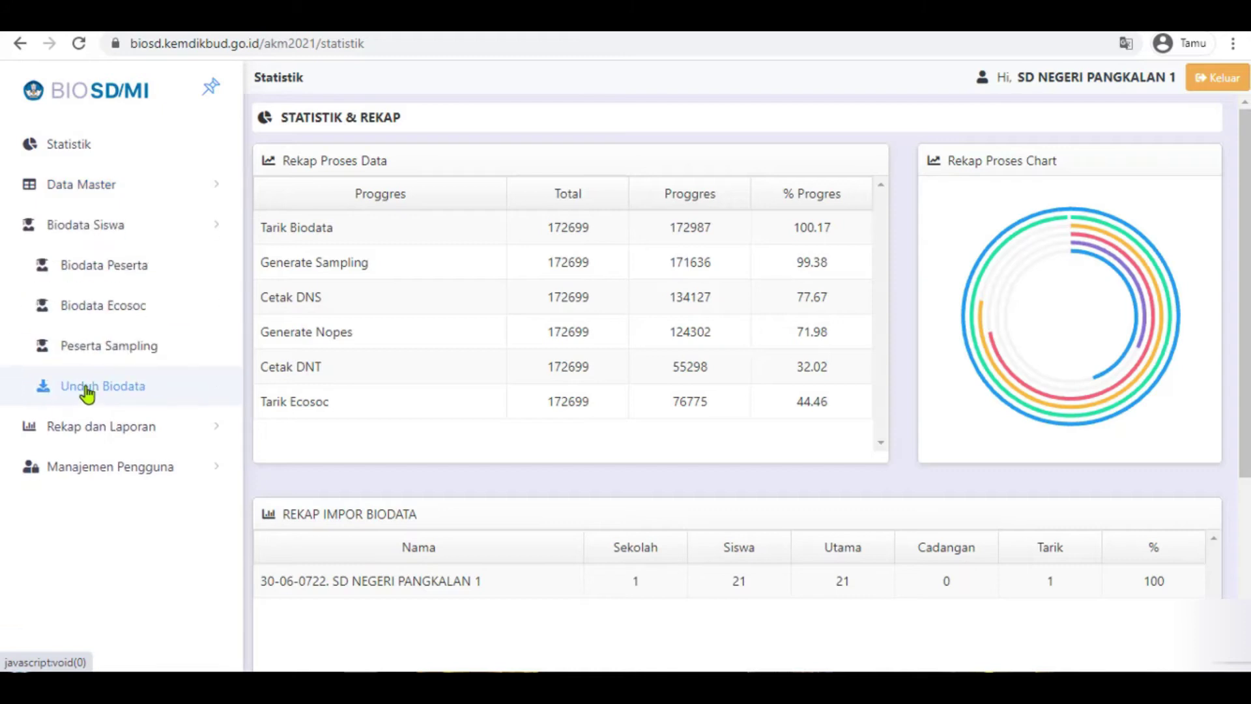
- Open Biodata Peserta and scroll through the 21 Kelas 5 students' rows and columns
left_click(111, 279)
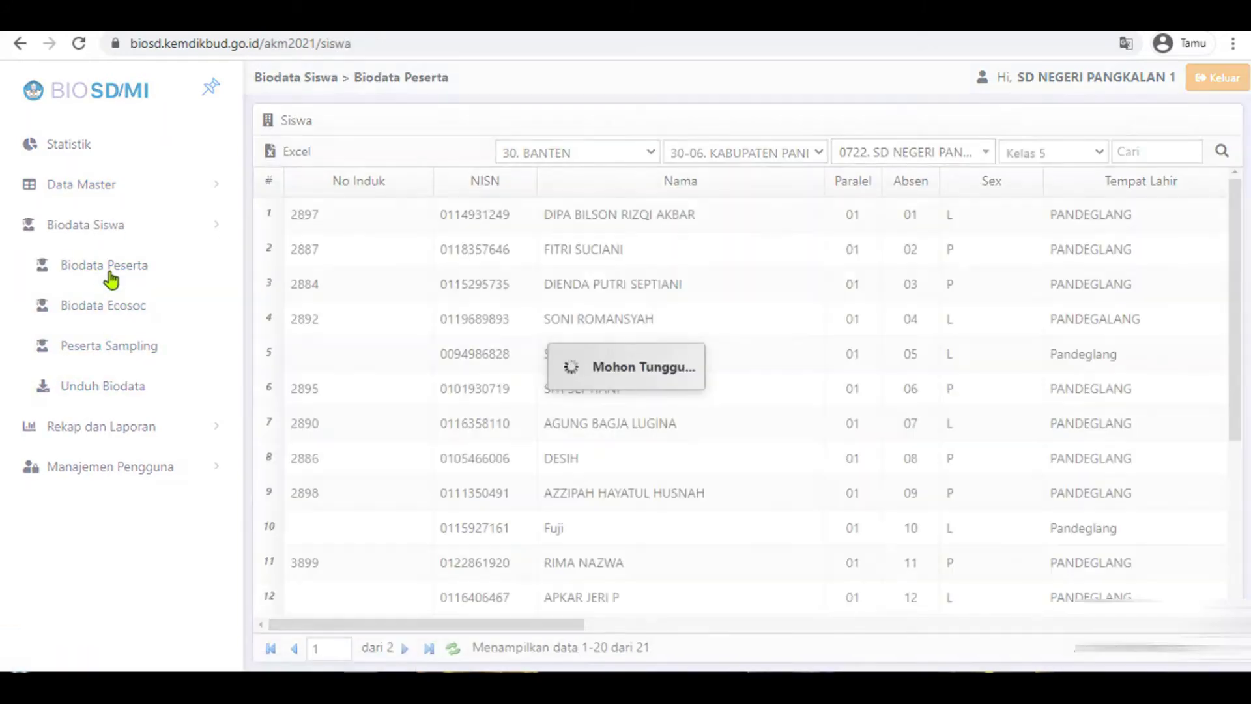
scroll(848, 381, "down", 4)
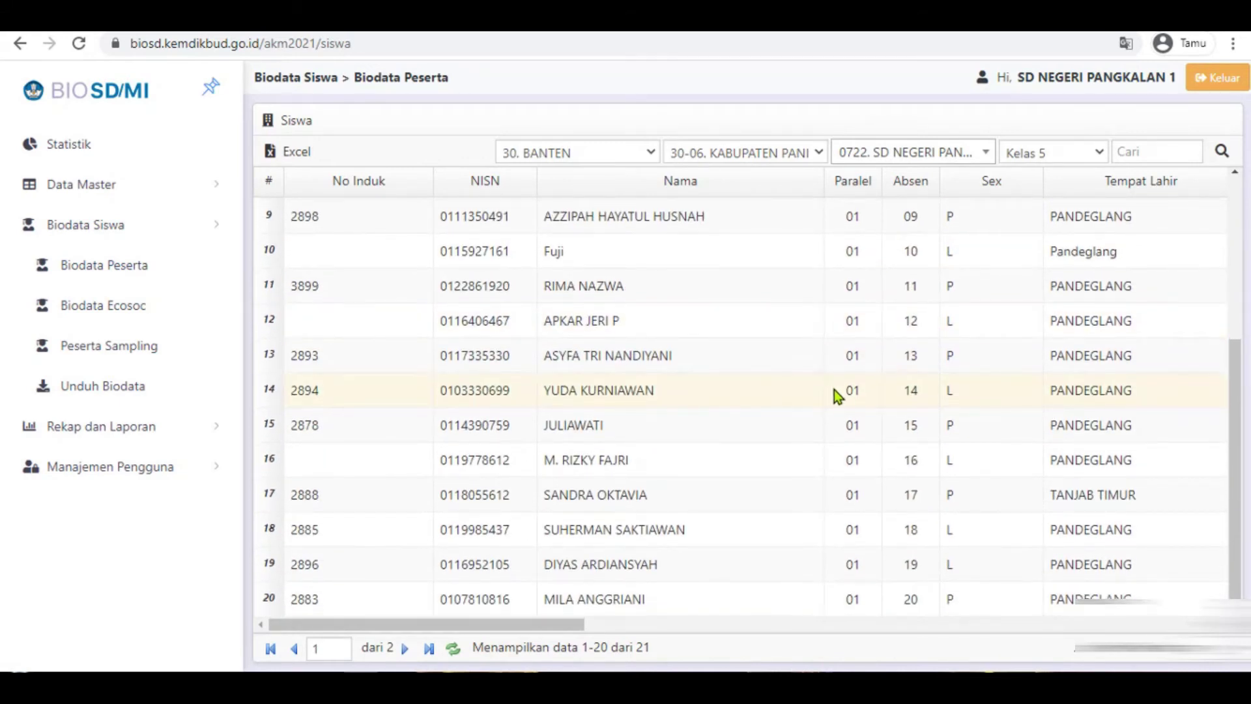
scroll(831, 393, "up", 4)
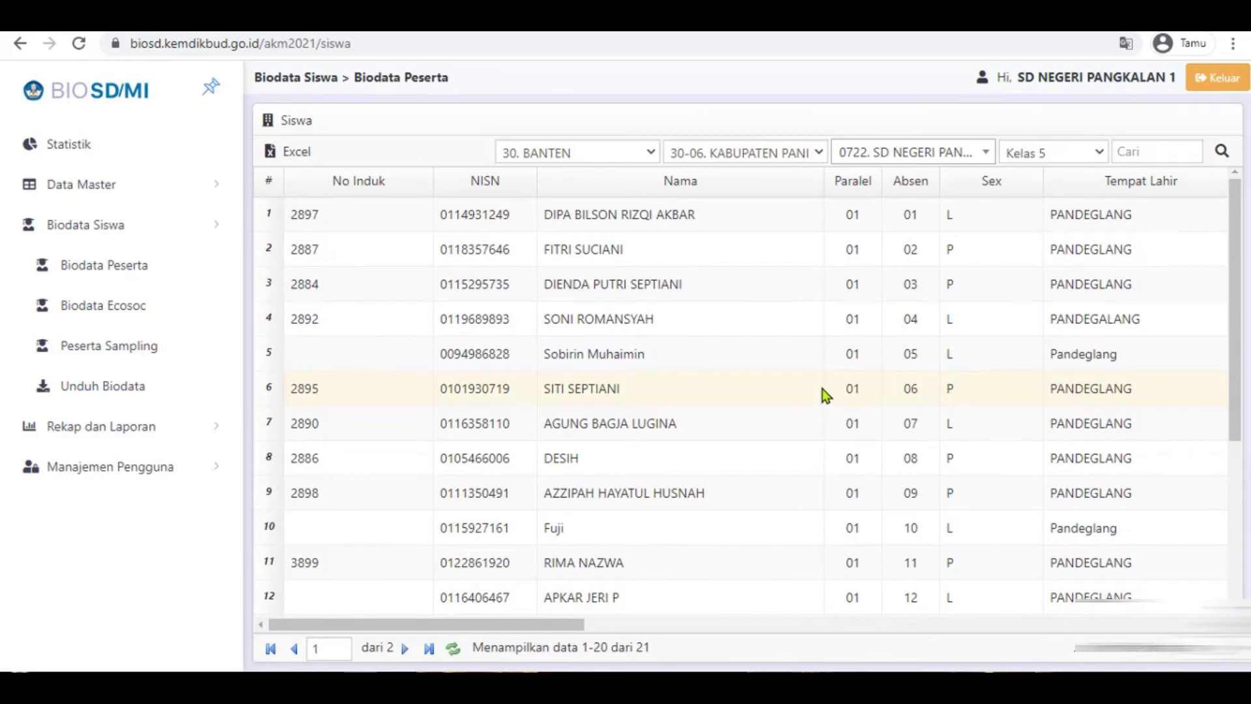
scroll(823, 389, "down", 3)
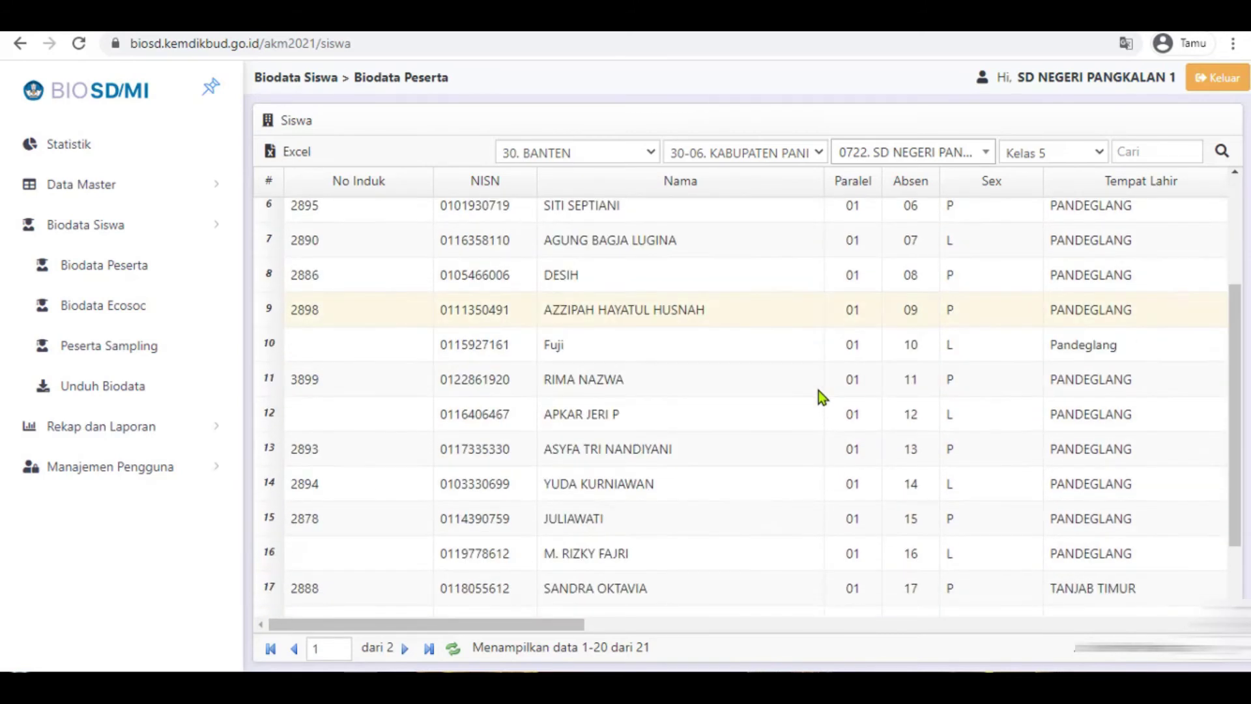
scroll(818, 389, "down", 2)
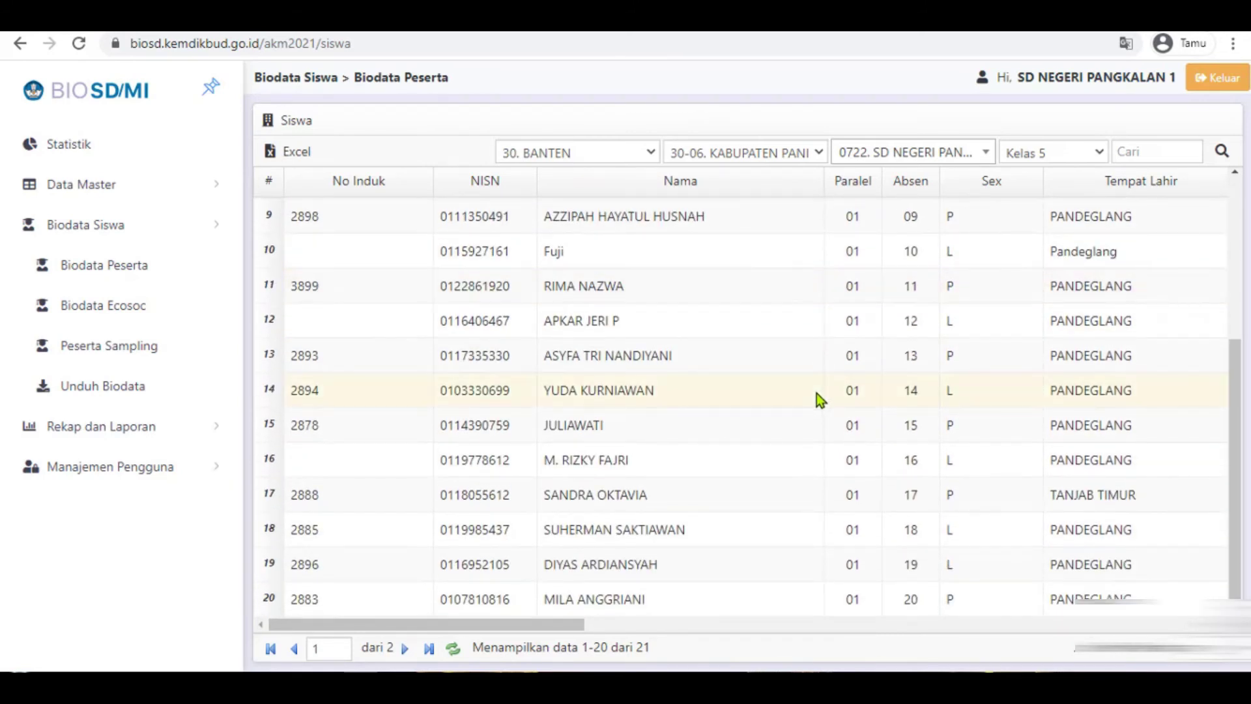
left_click_drag(580, 625, 378, 625)
scroll(362, 307, "up", 5)
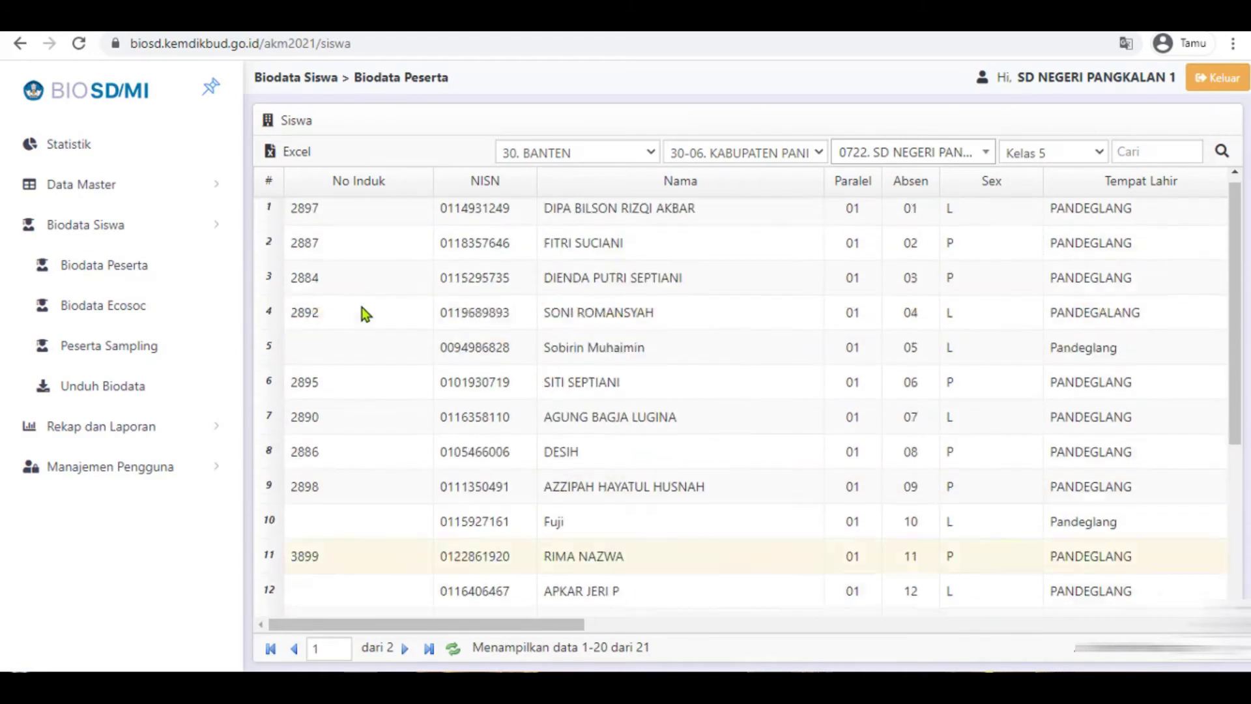
scroll(362, 338, "down", 4)
scroll(367, 374, "up", 2)
scroll(391, 431, "down", 2)
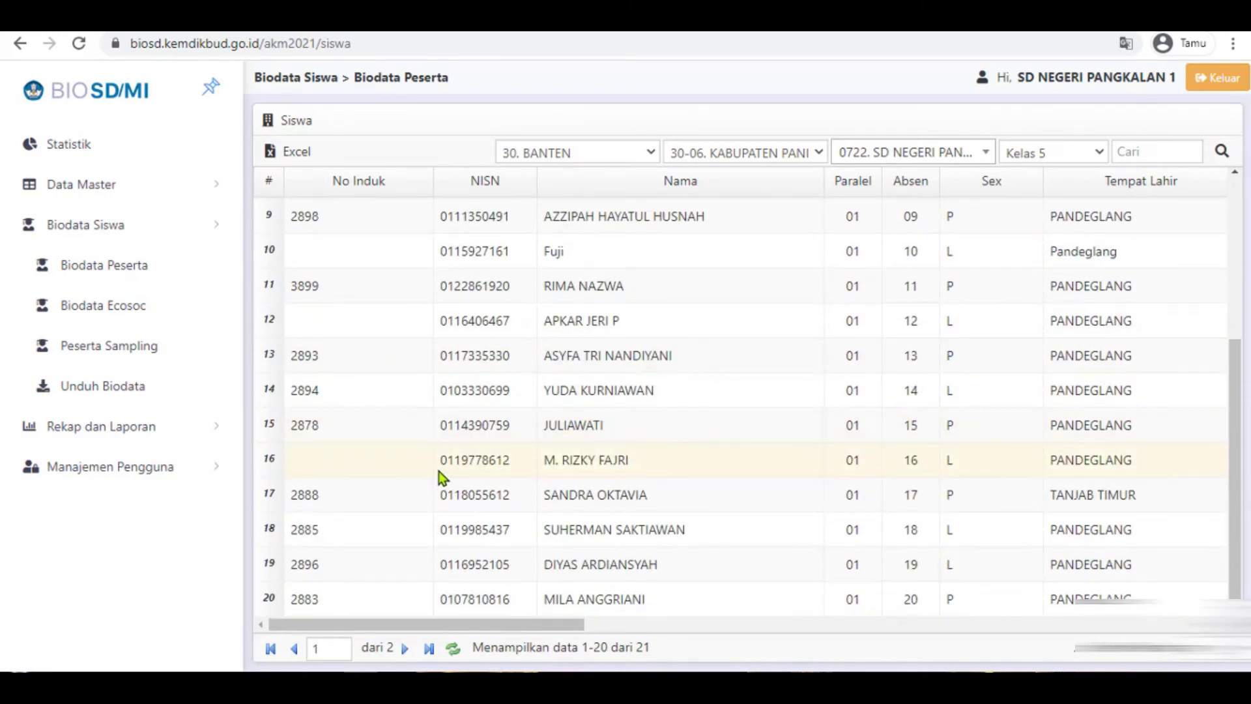
scroll(450, 430, "up", 3)
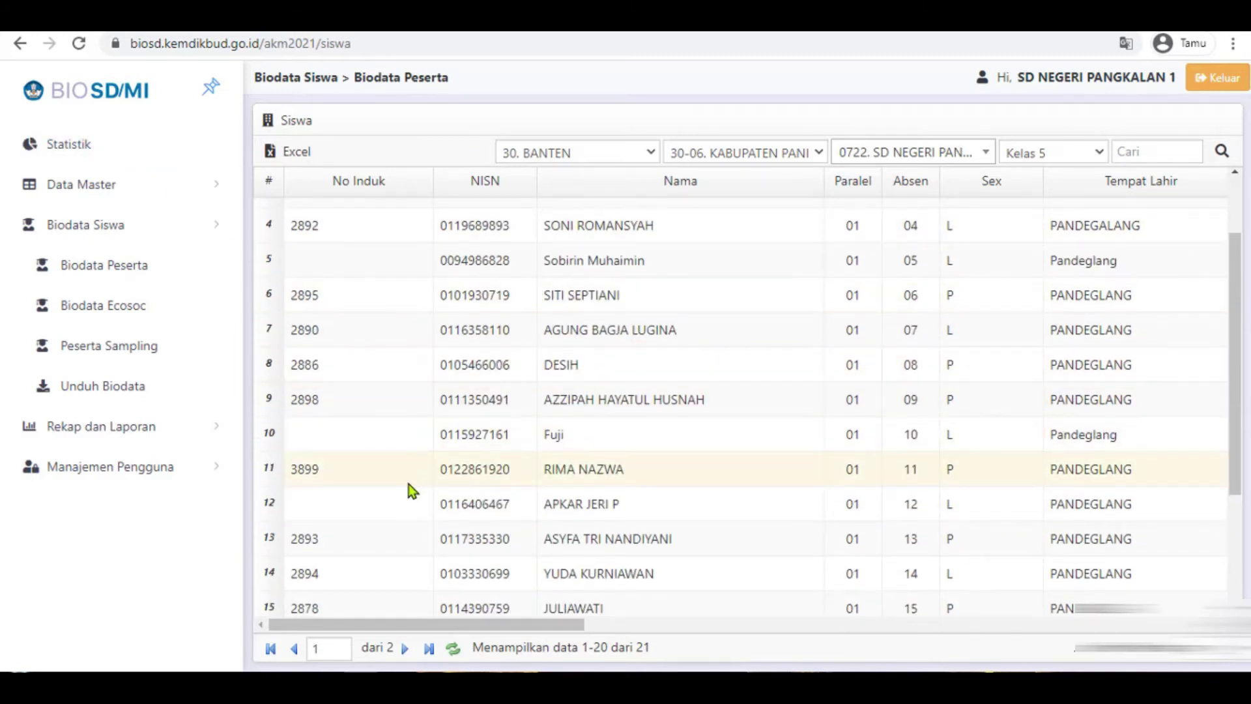
scroll(384, 365, "down", 3)
scroll(381, 375, "up", 5)
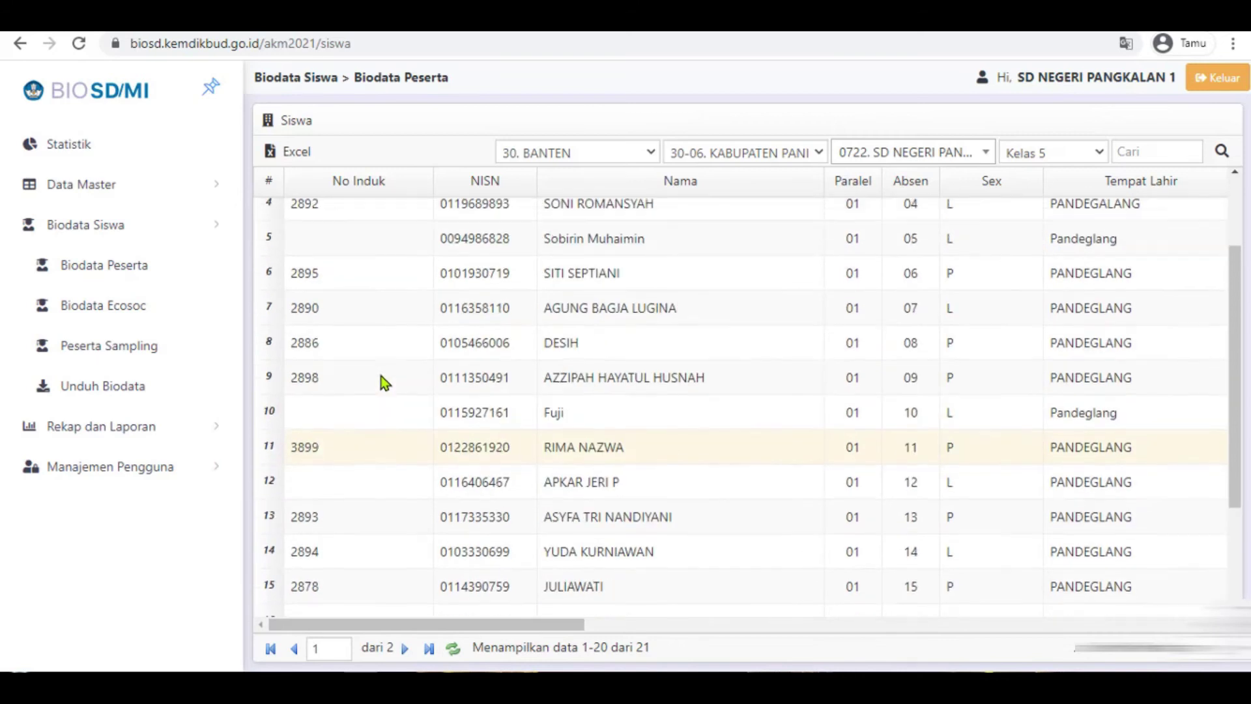
scroll(339, 424, "down", 1)
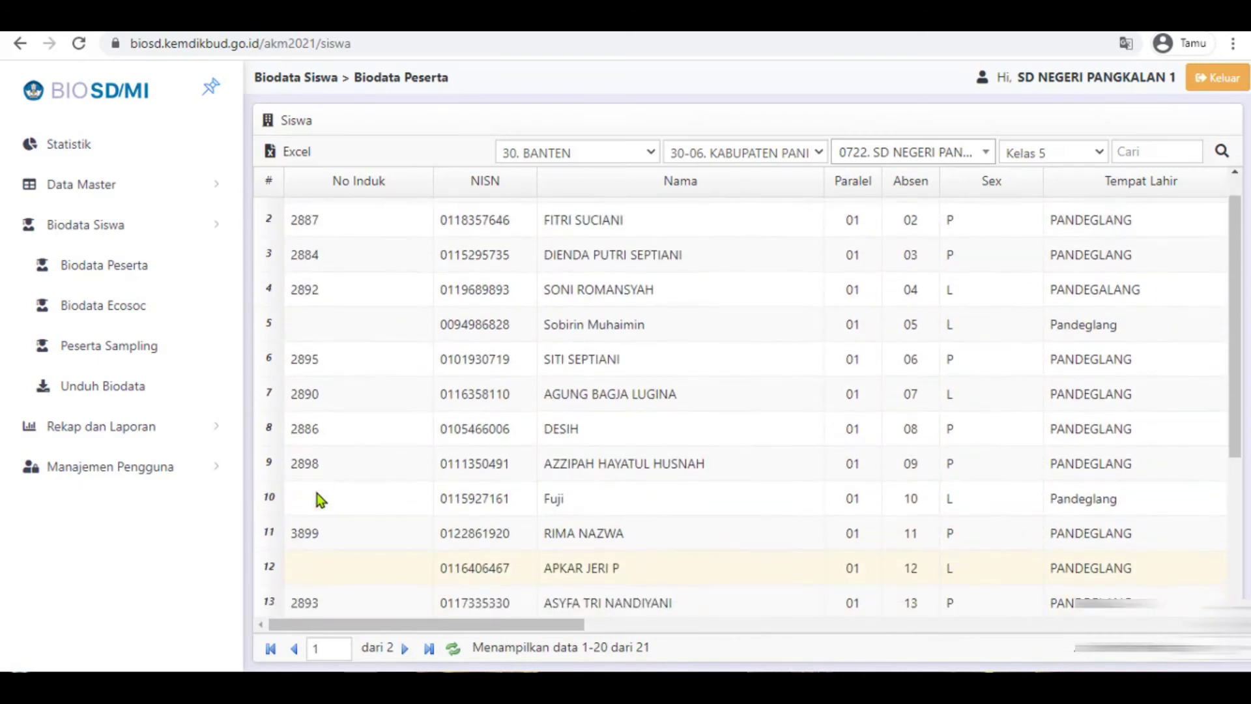
scroll(317, 493, "down", 4)
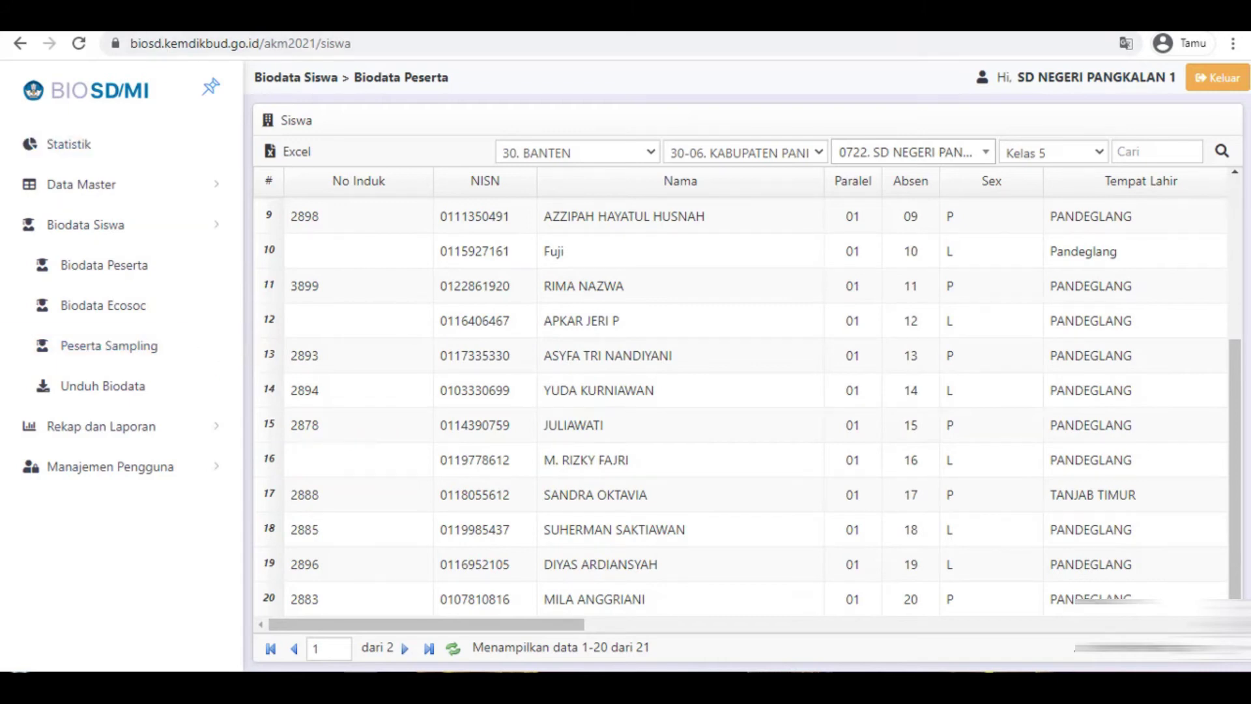
key("ctrl+t")
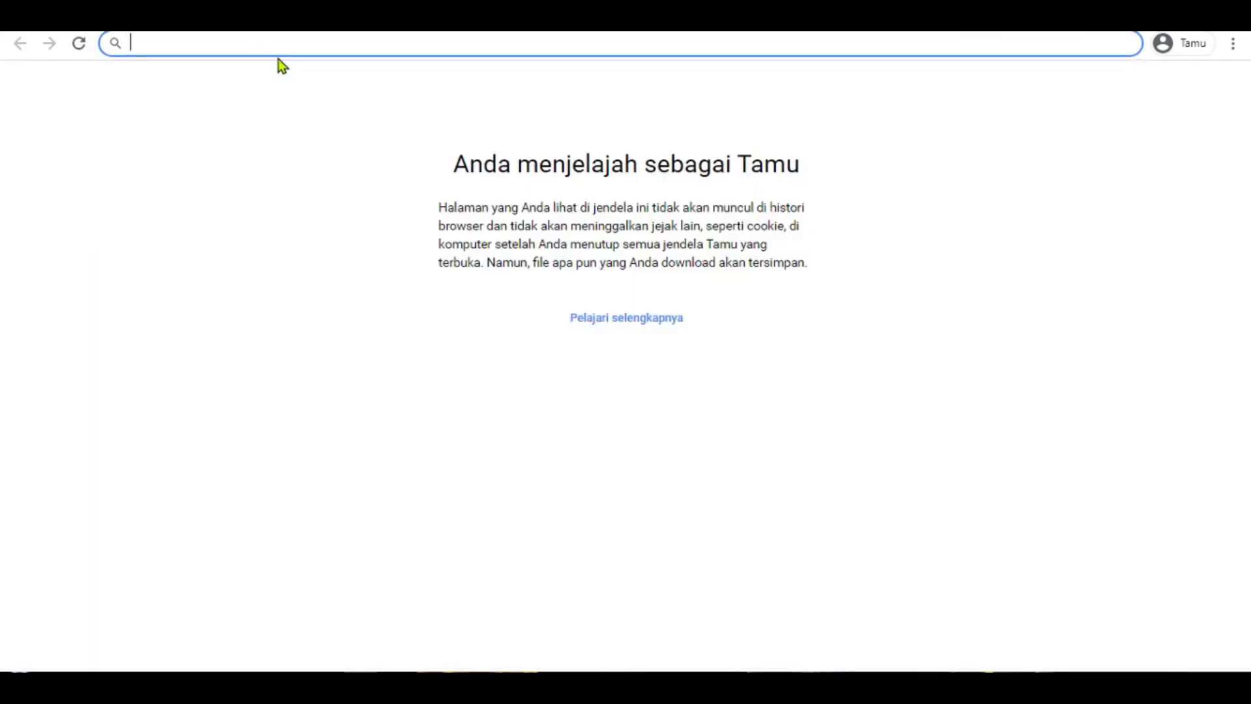
- Search Google for 'Asesmen nasional'
type("Asesmen")
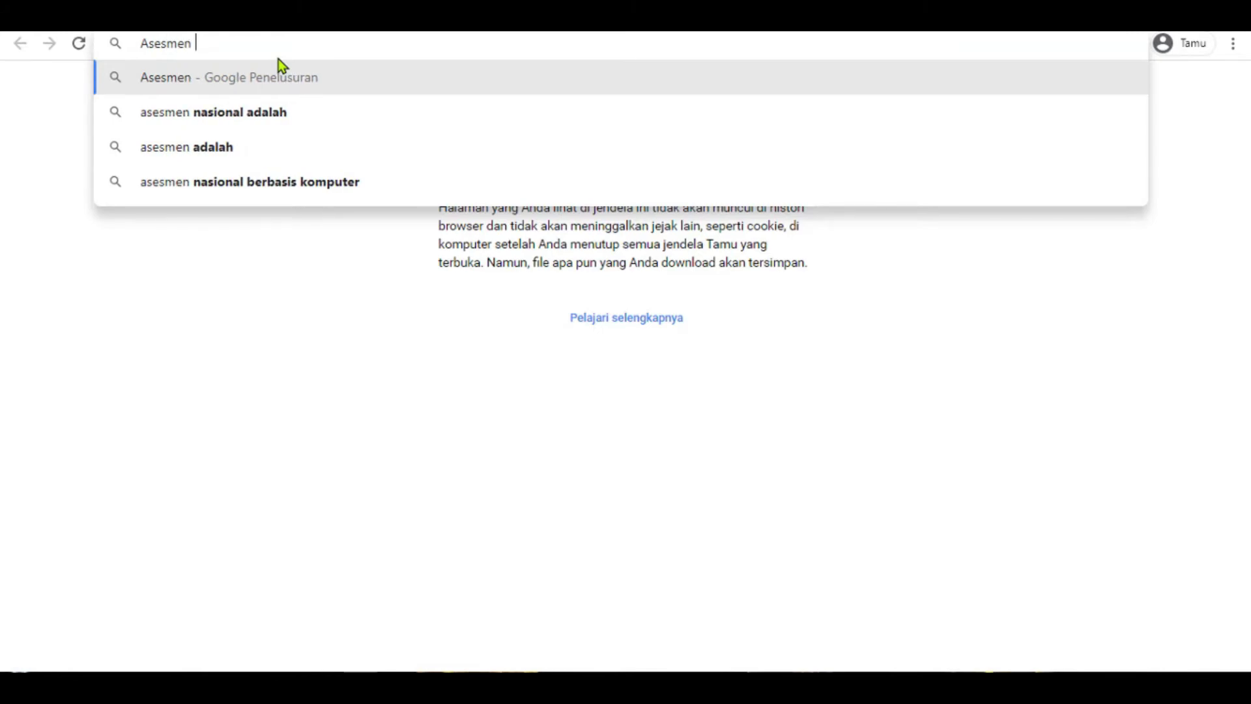
type("n")
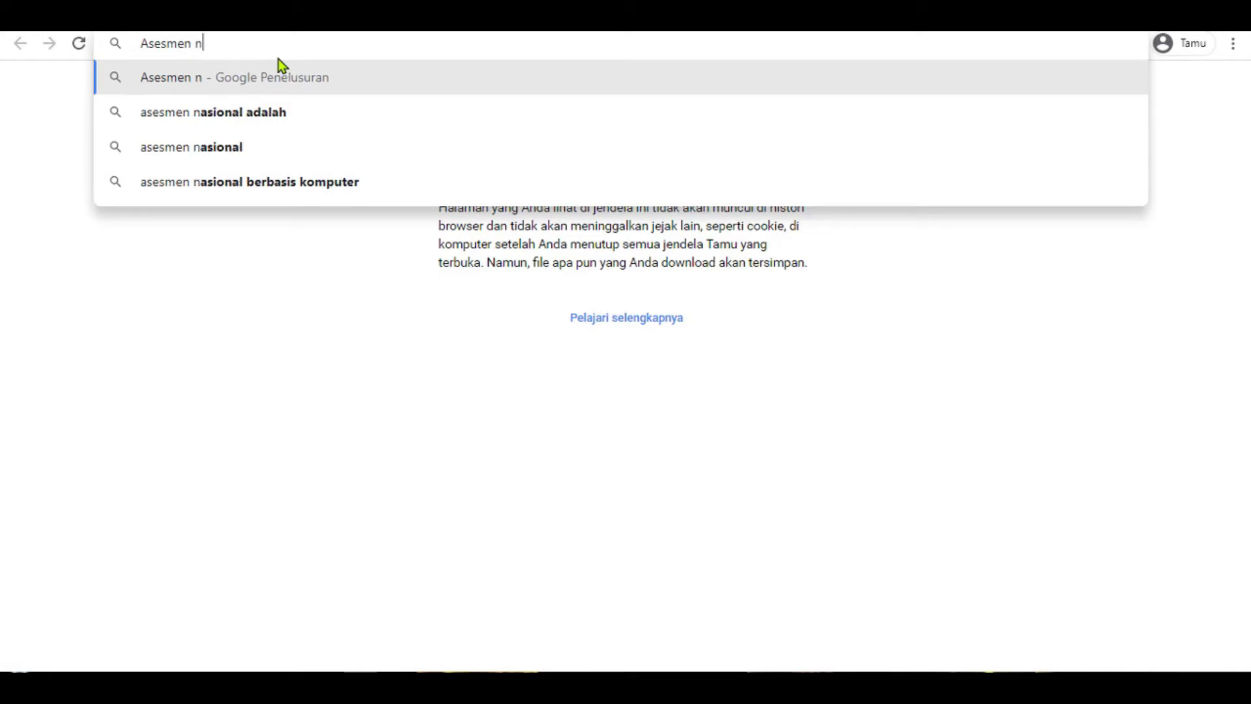
type("asional")
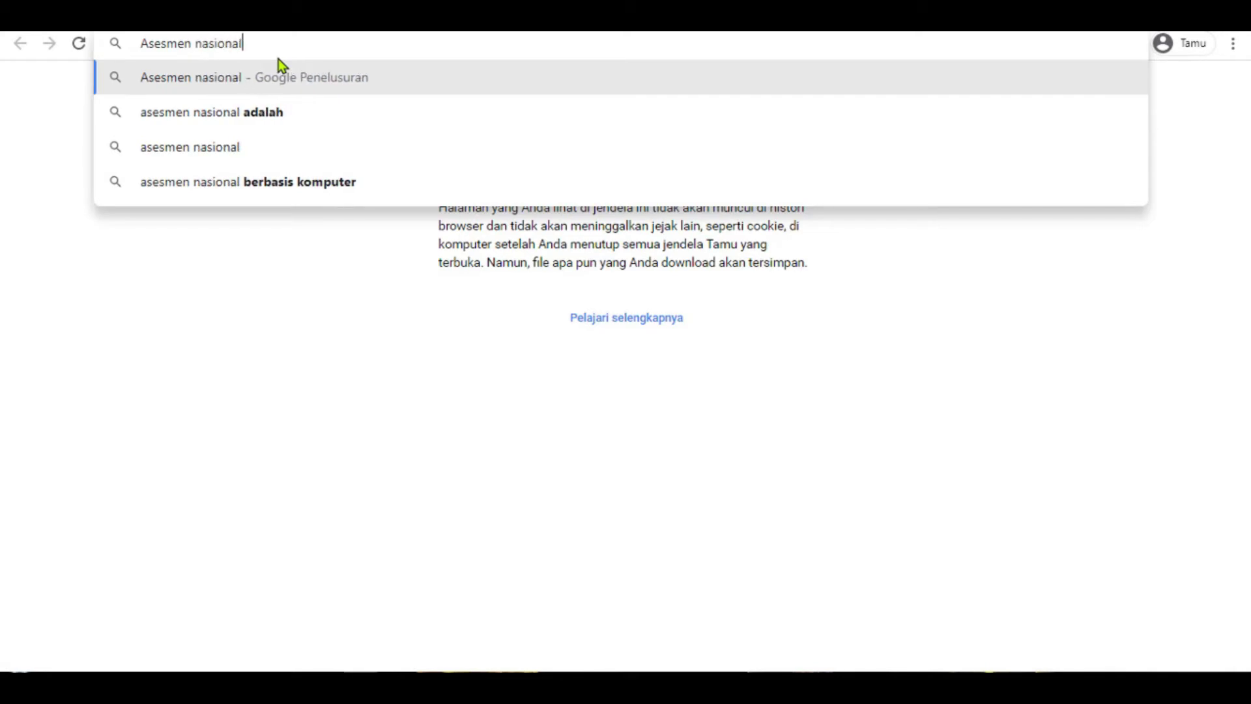
key("Return")
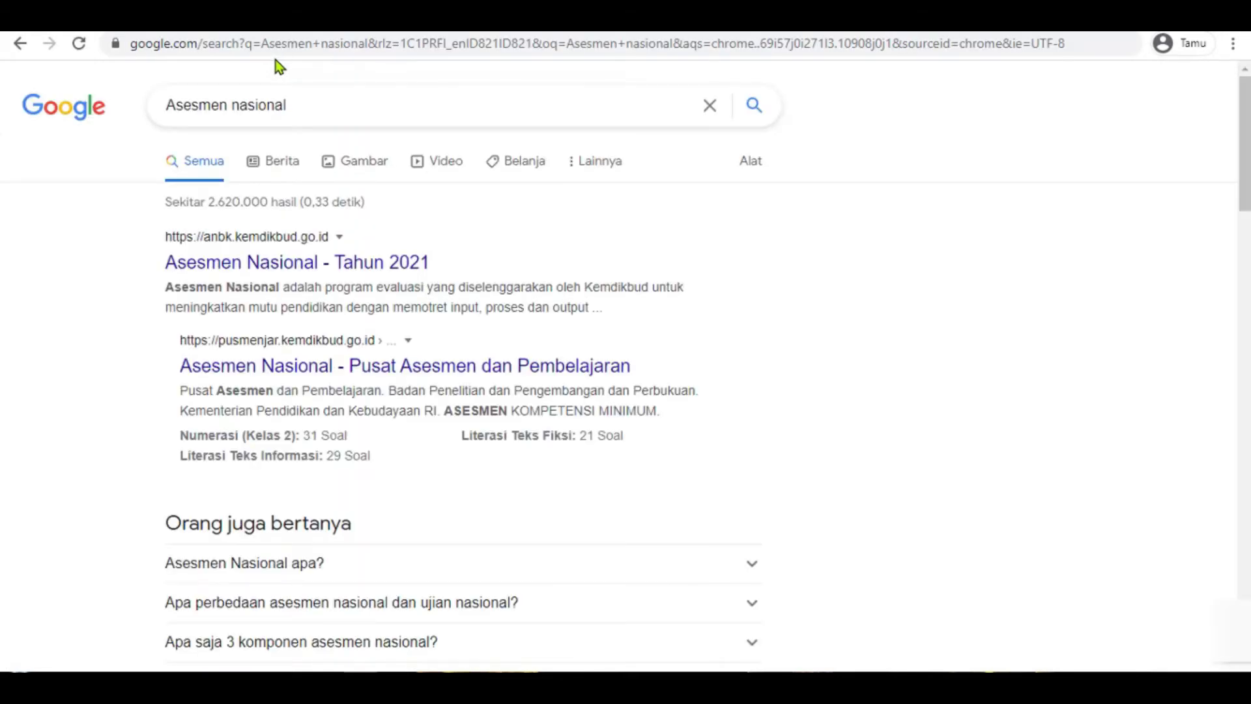
- Open the Asesmen Nasional 2021 login page and fill in the saved username and password from the notes
left_click(261, 267)
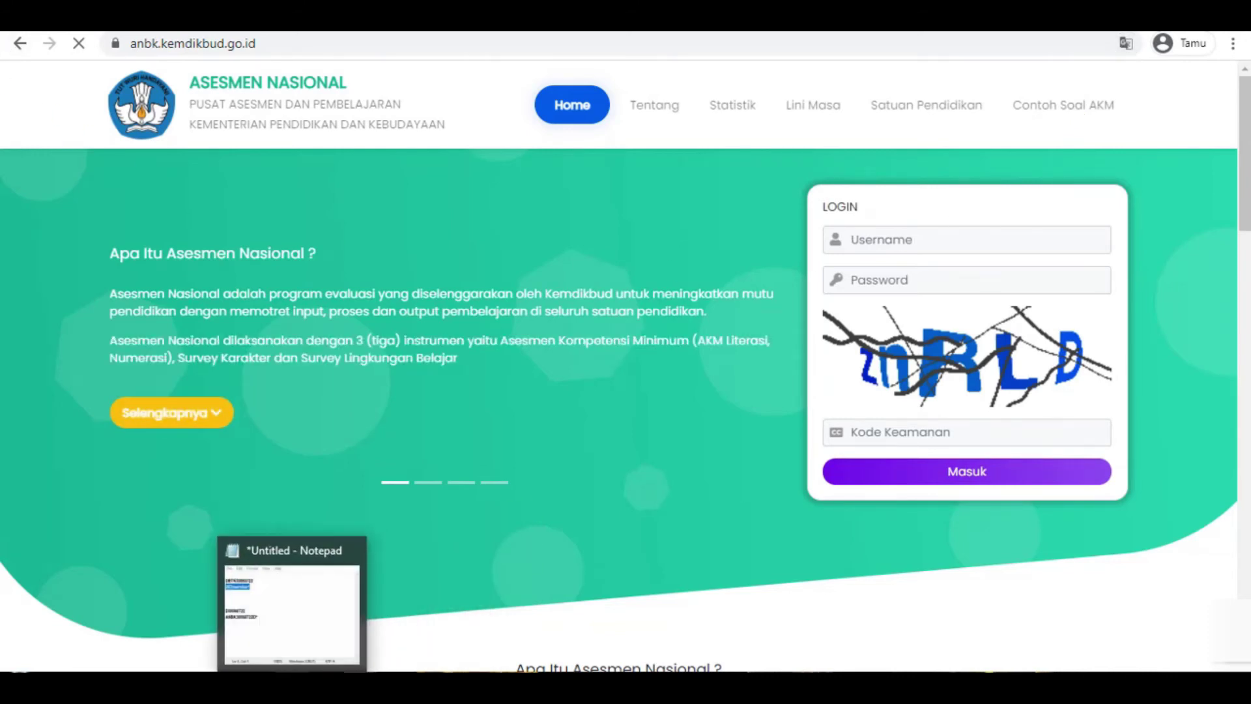
left_click(325, 606)
left_click_drag(607, 374, 440, 372)
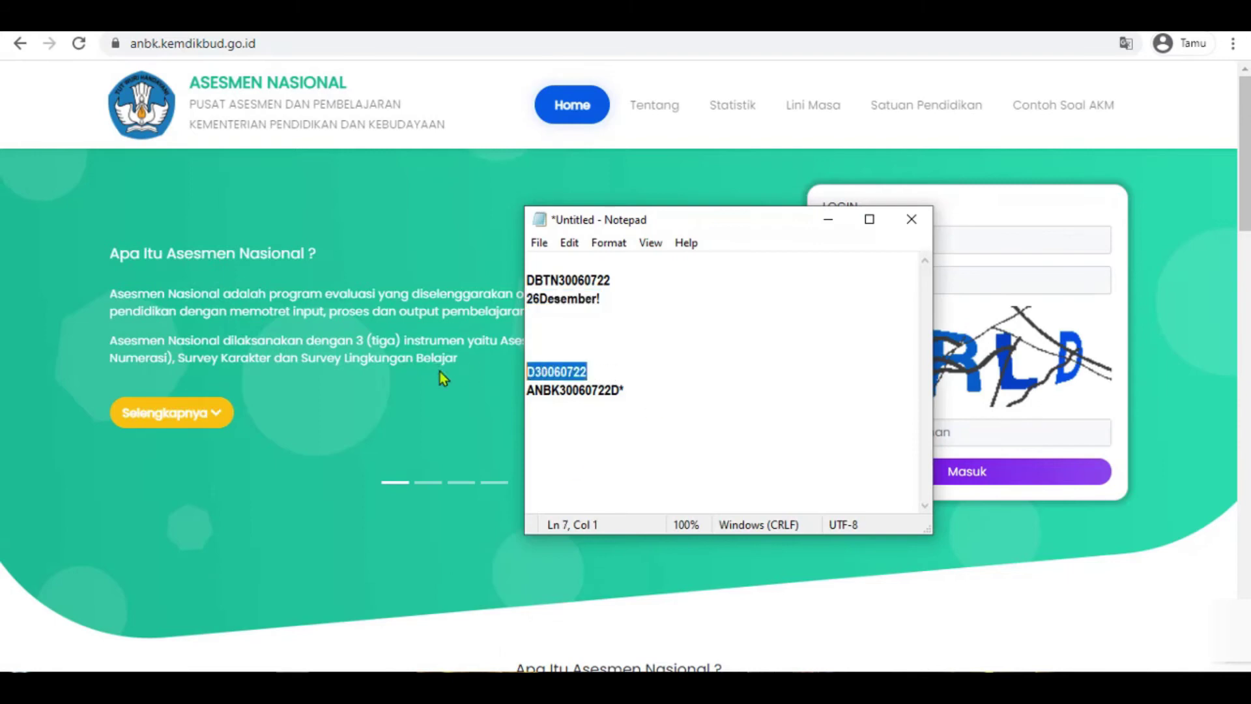
left_click(441, 249)
left_click(867, 245)
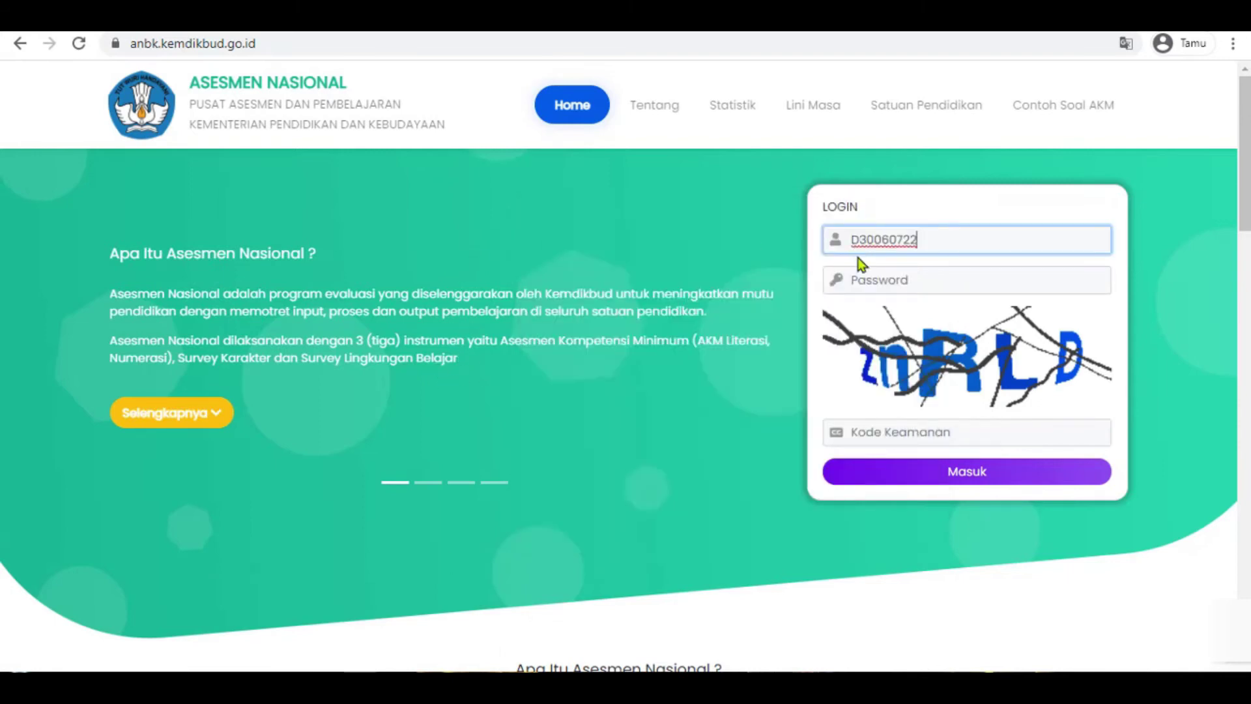
key("alt+Tab")
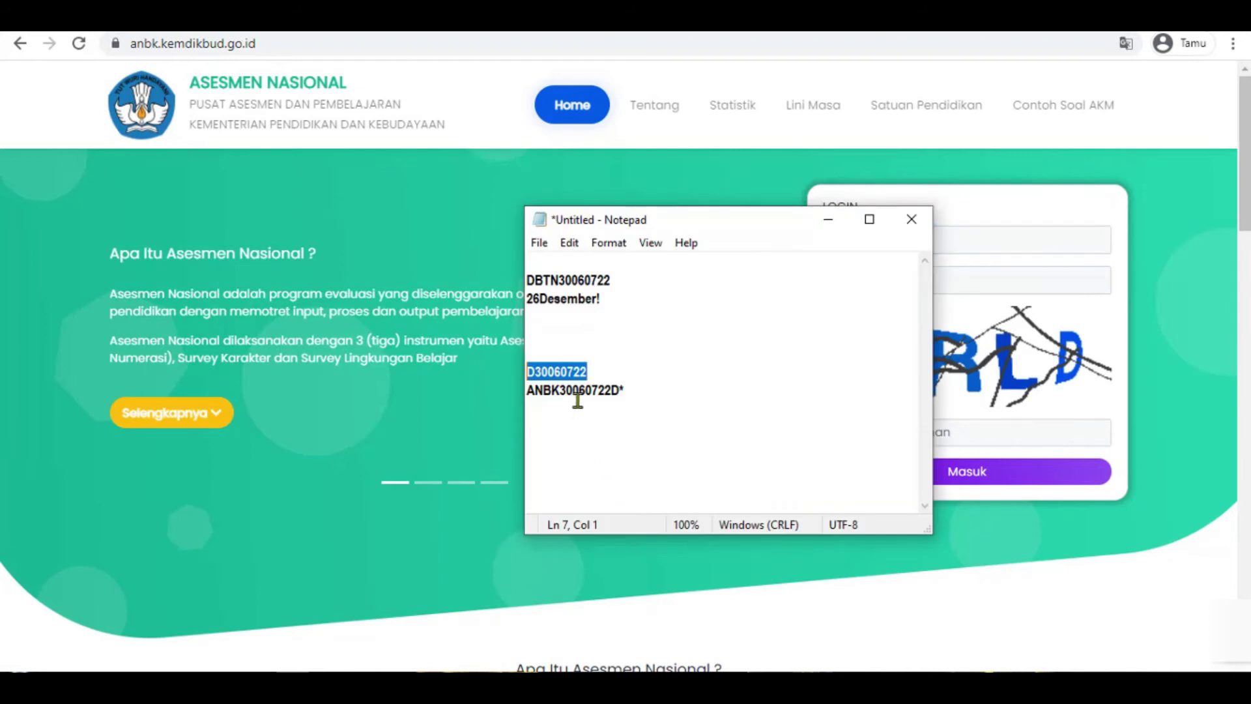
left_click_drag(629, 392, 499, 398)
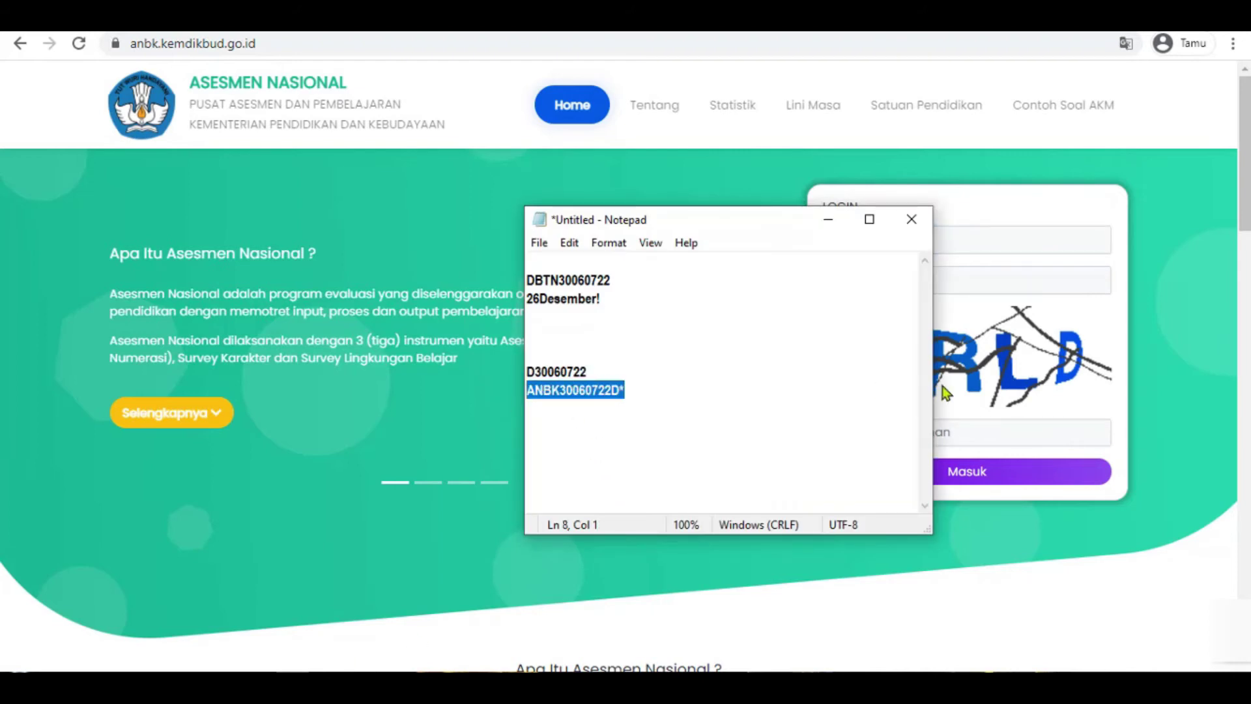
key("alt+Tab")
left_click(978, 283)
key("ctrl+v")
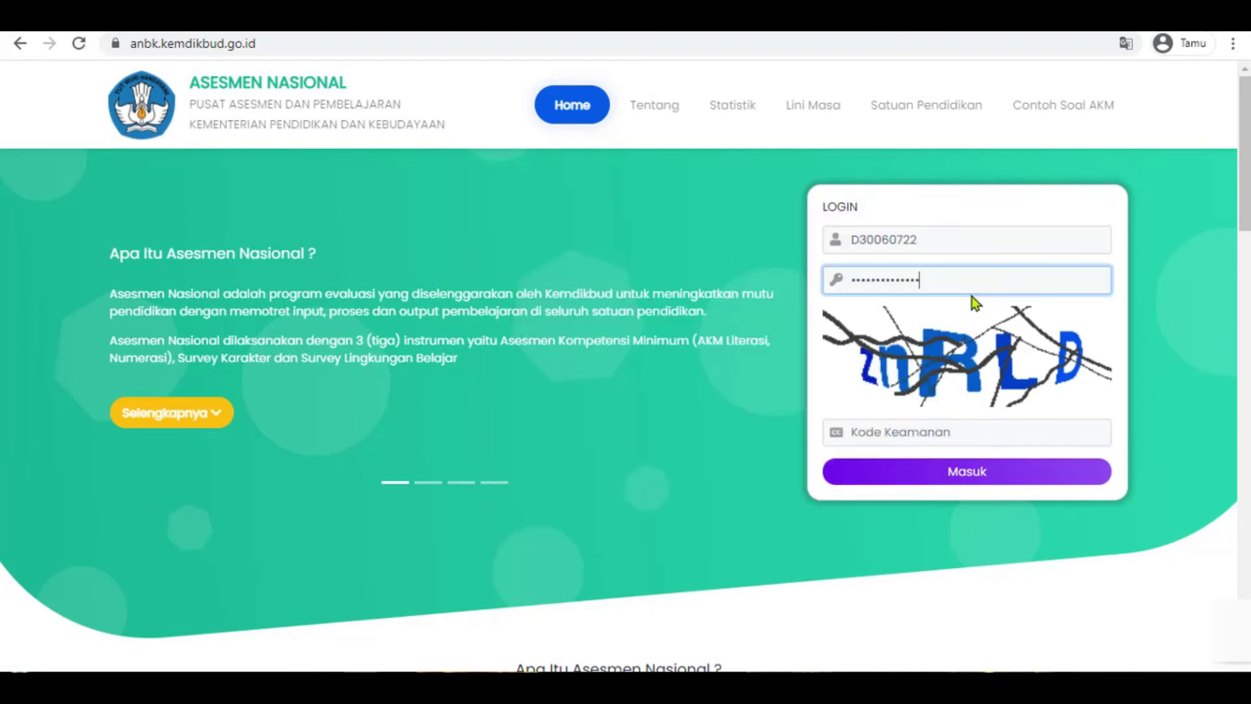
- Enter the captcha security code and log in to the school account
left_click(902, 432)
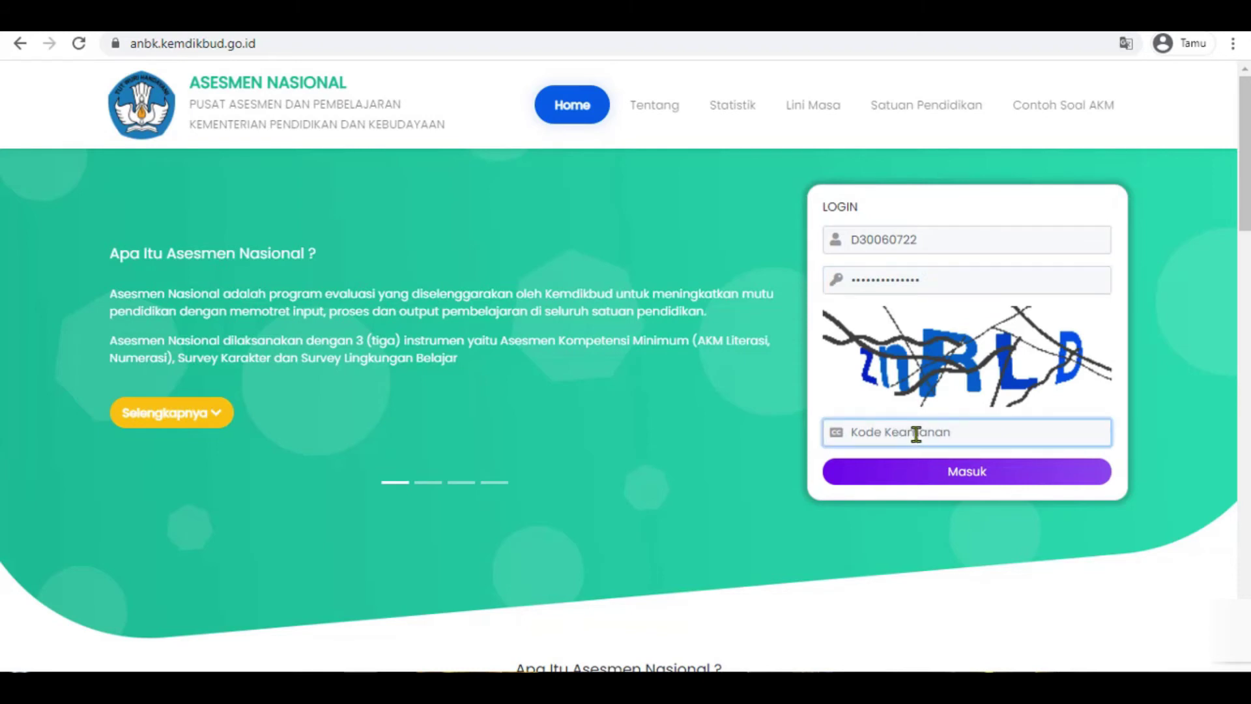
type("znR")
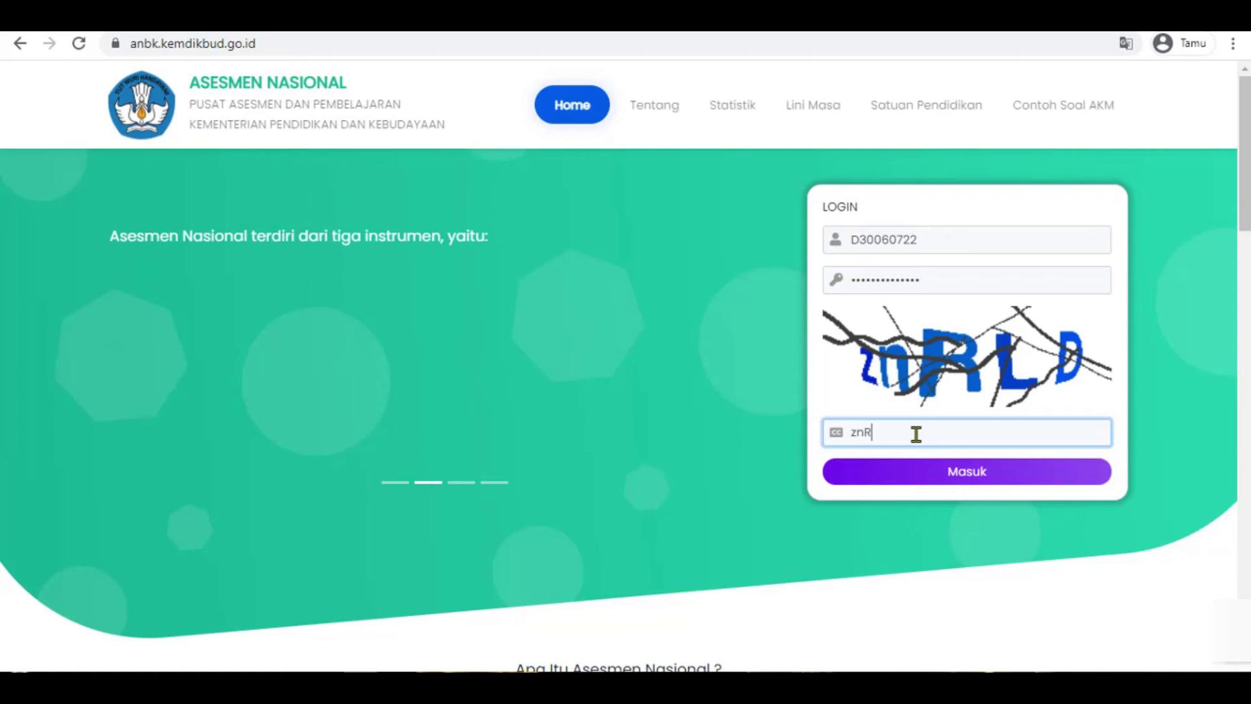
type("LD")
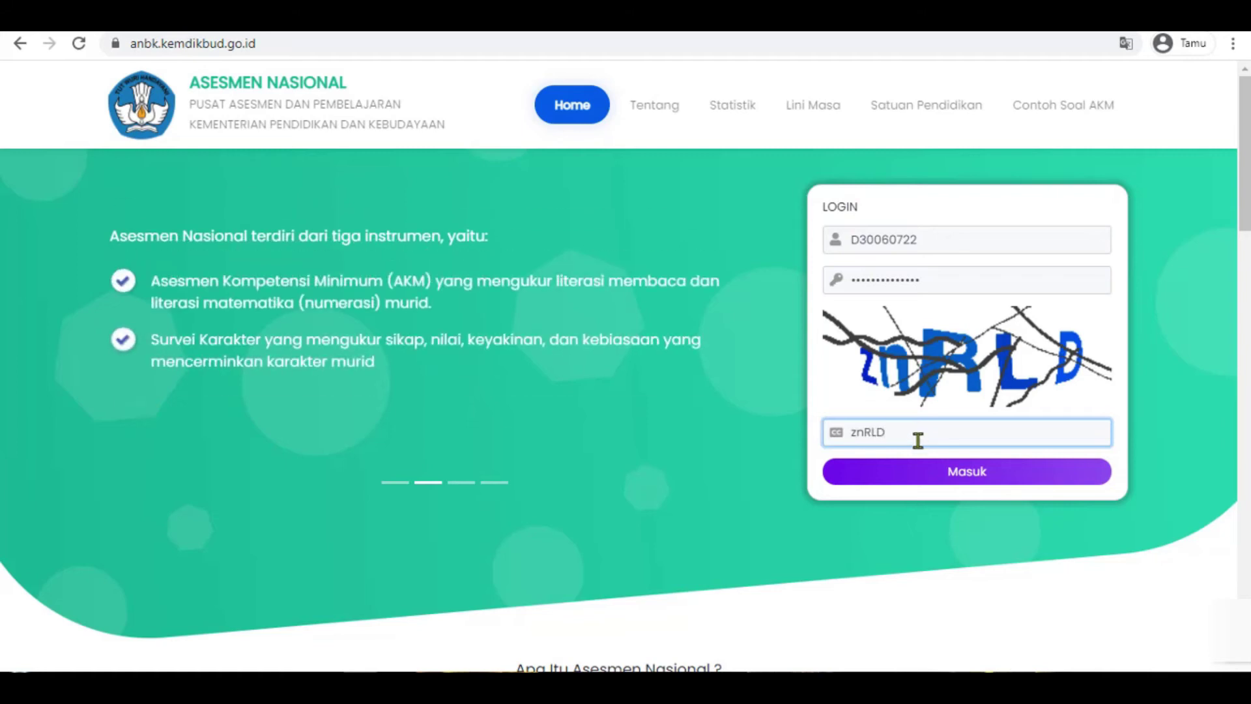
left_click(942, 473)
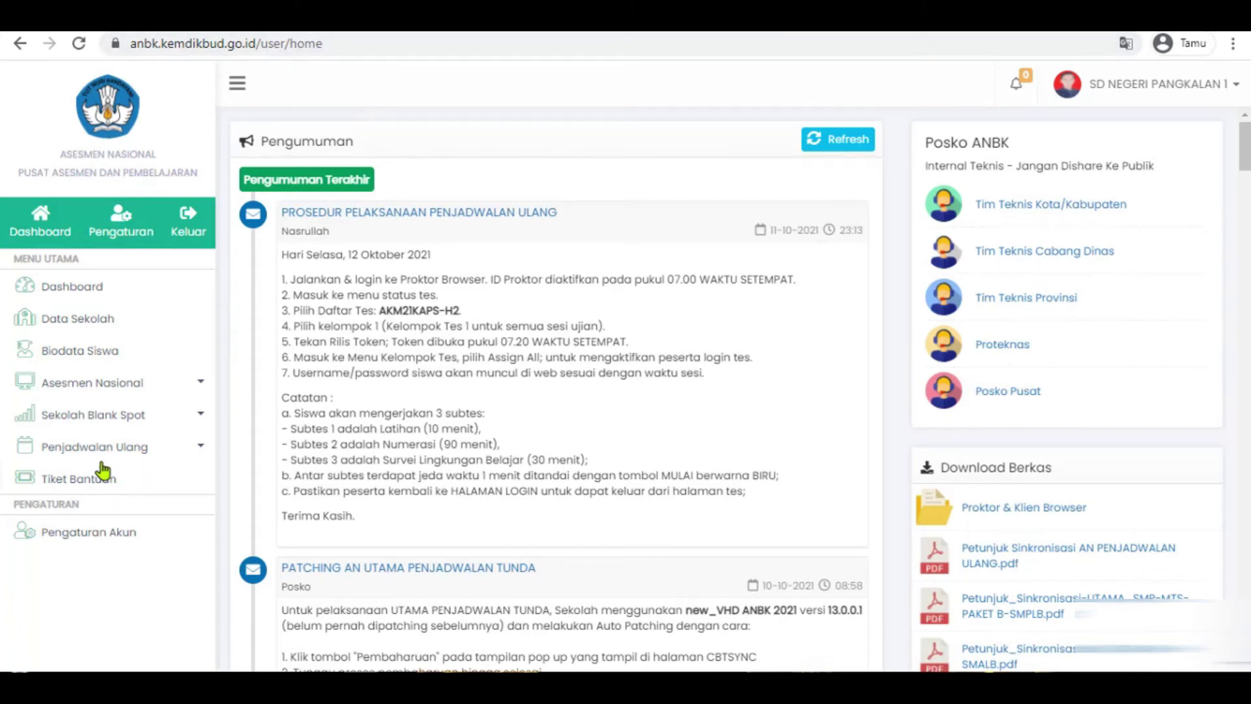
- Expand the Asesmen Nasional, Penjadwalan Ulang and Sekolah Blank Spot sidebar menus
left_click(98, 383)
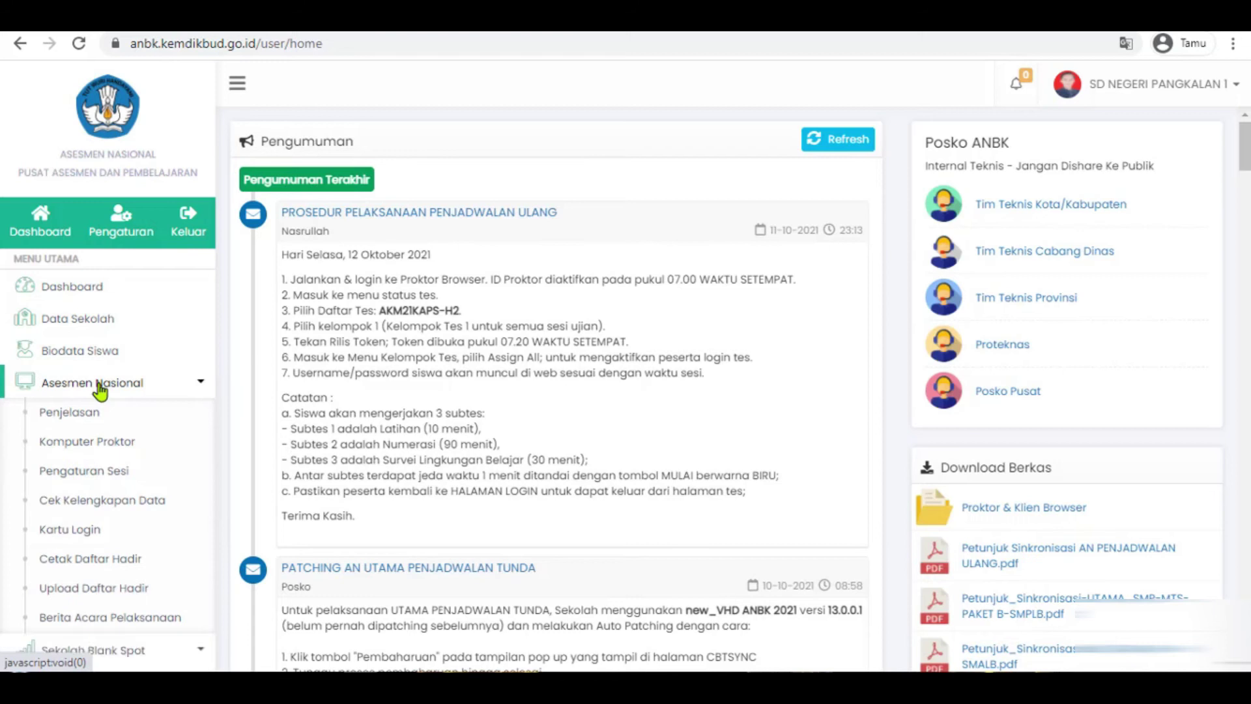
left_click(99, 384)
left_click(106, 352)
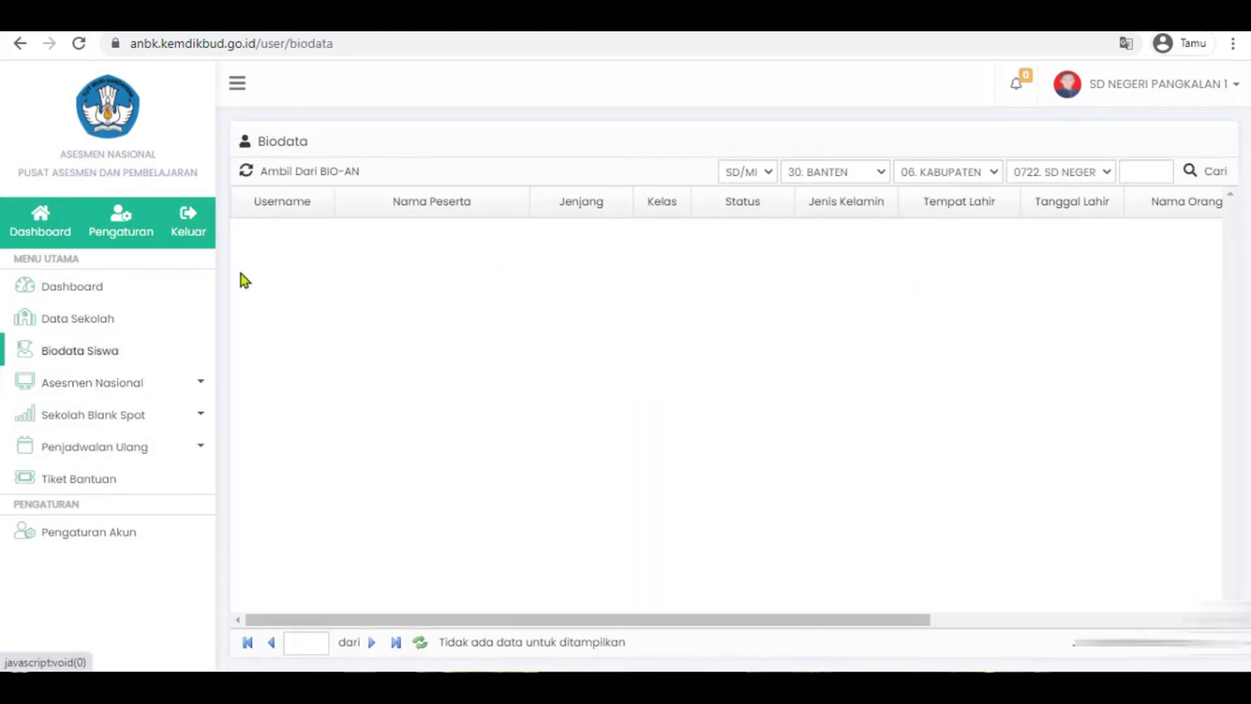
left_click(137, 456)
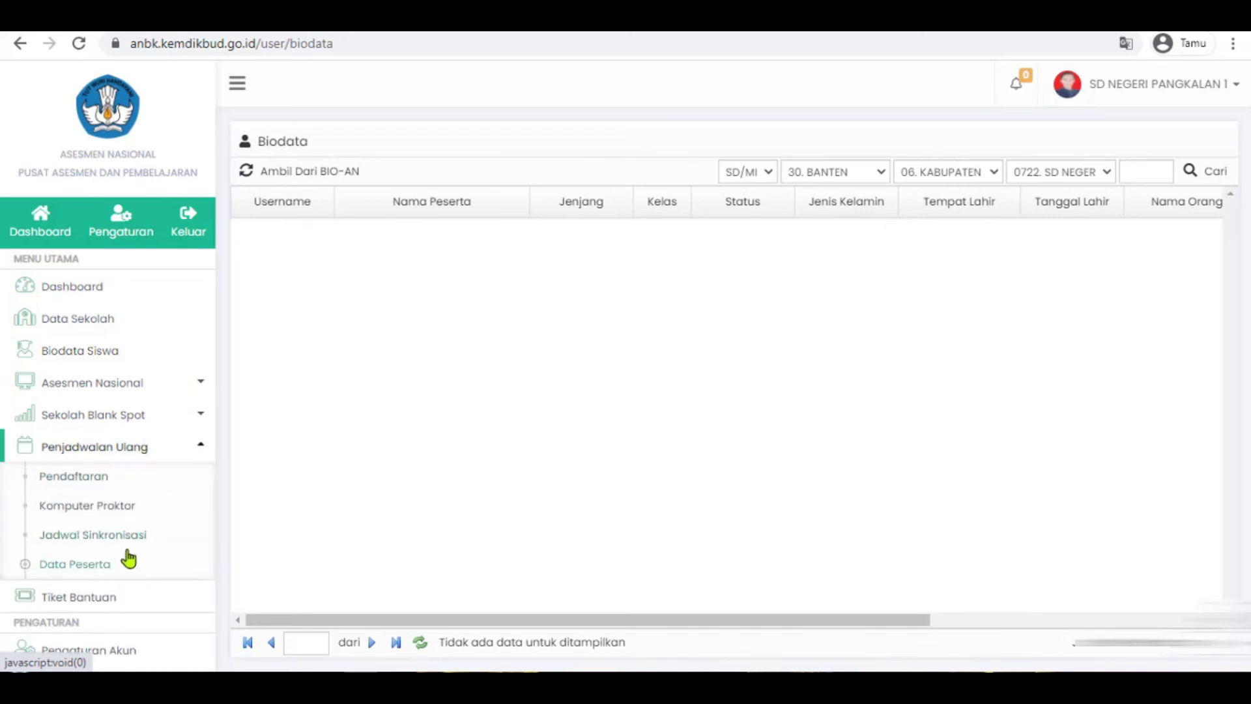
left_click(143, 420)
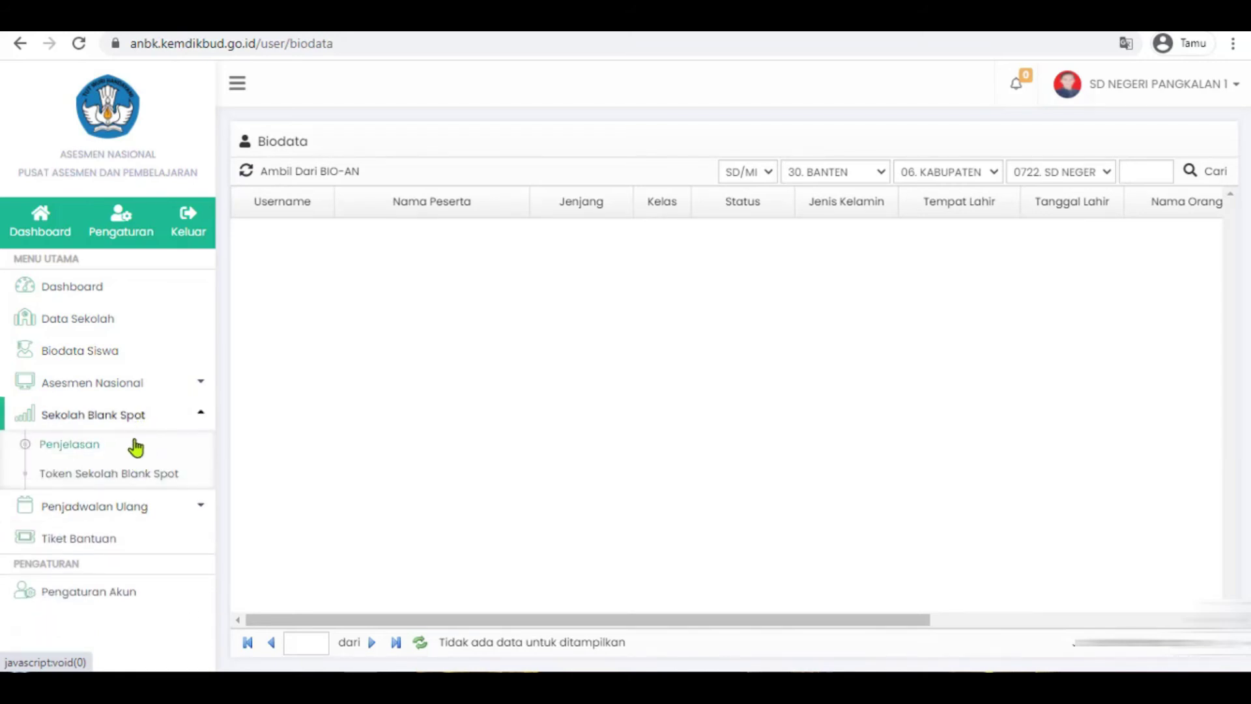
left_click(123, 388)
scroll(107, 528, "down", 1)
scroll(111, 528, "up", 1)
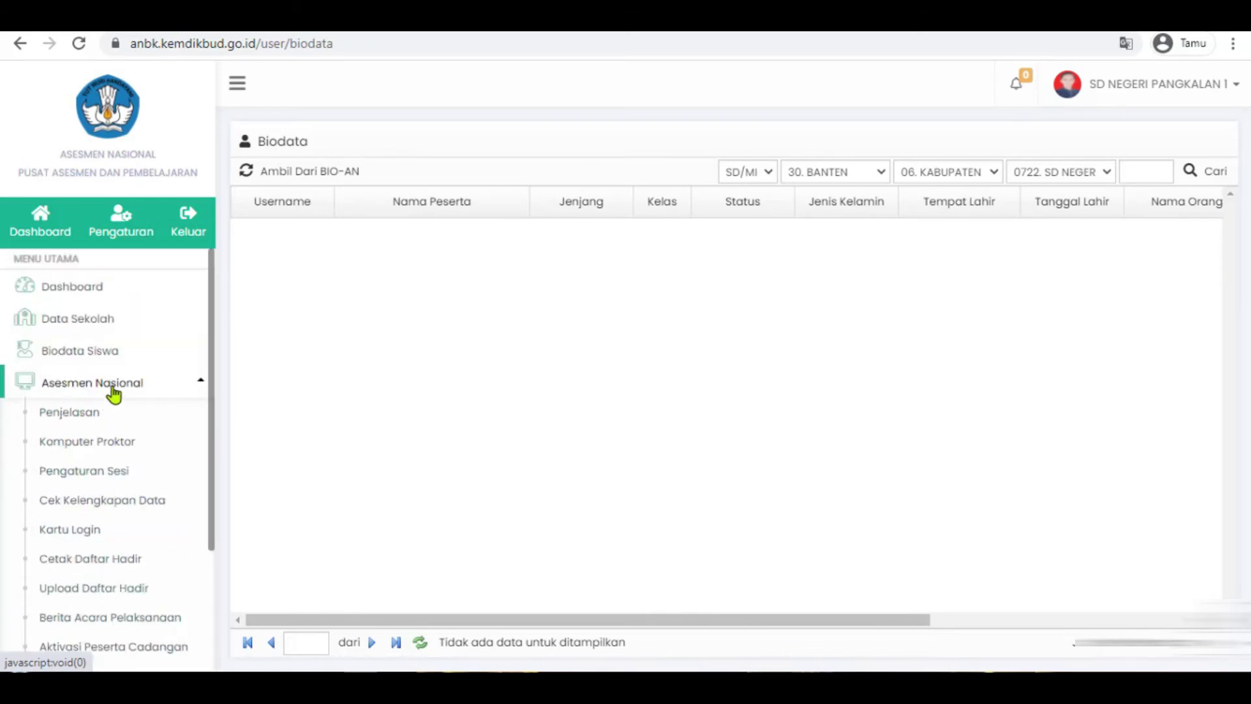
- Switch between the school identity and dashboard pages, ending on the empty Biodata Siswa list
left_click(91, 329)
left_click(91, 352)
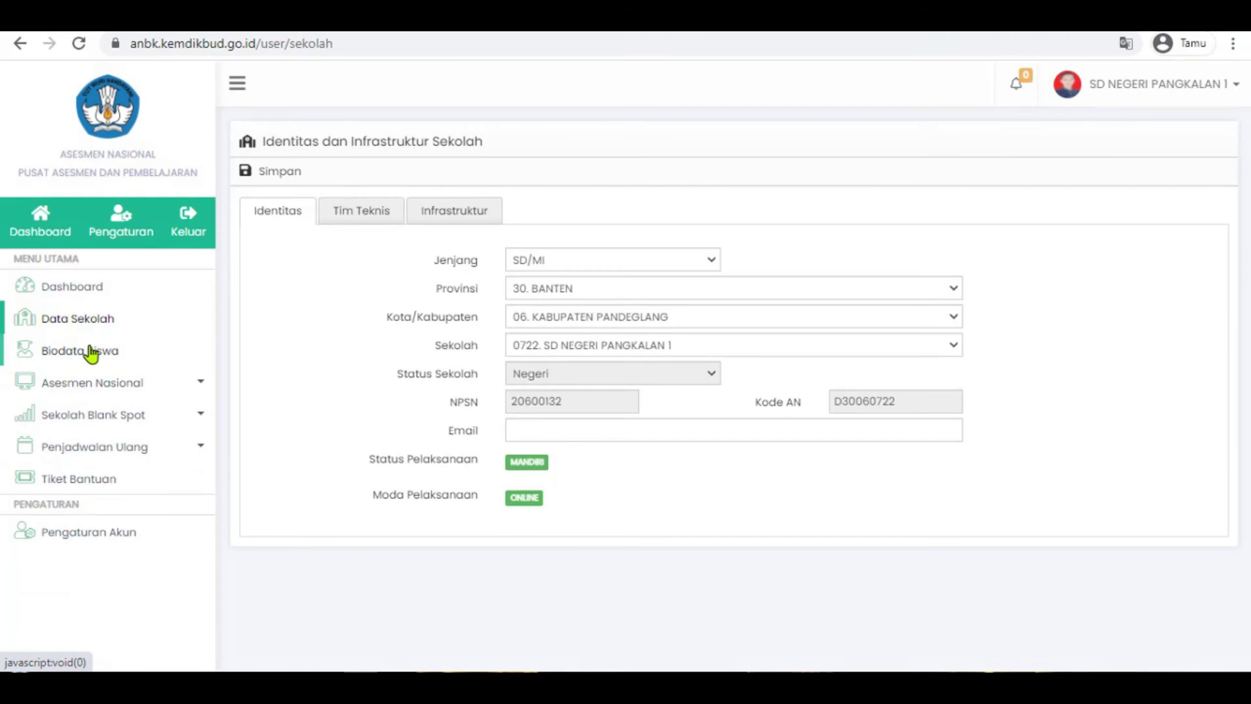
left_click(92, 319)
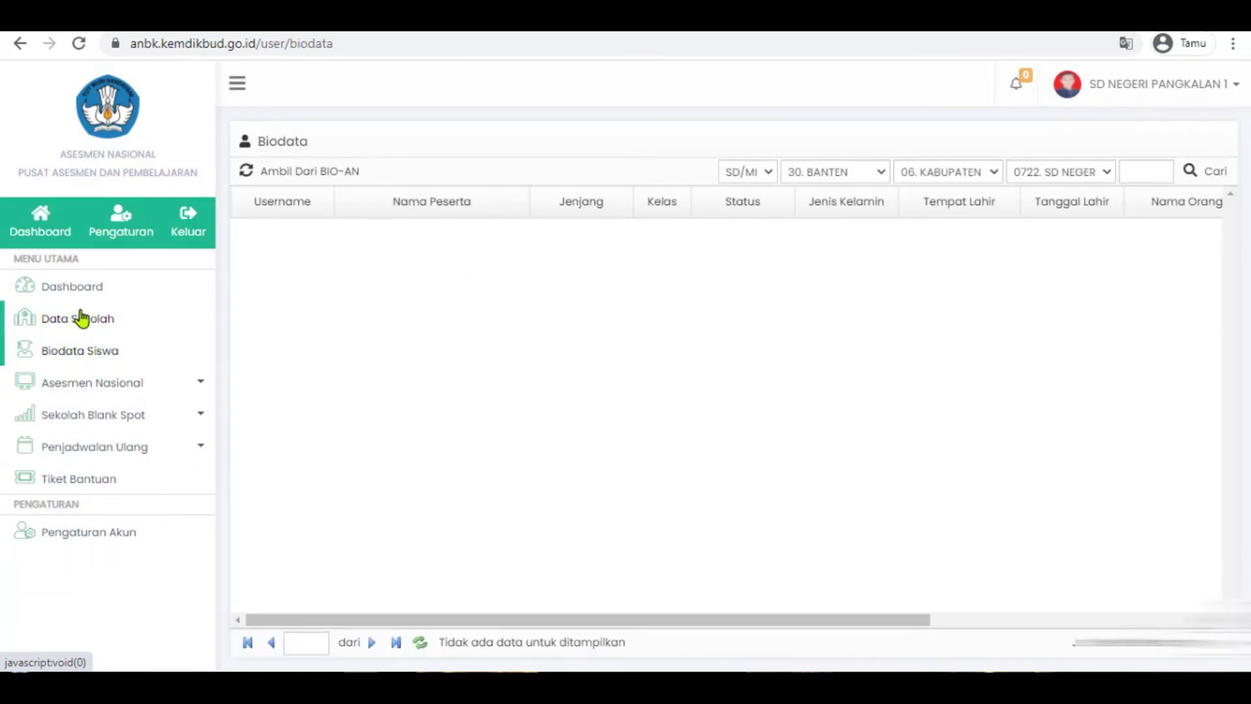
left_click(80, 292)
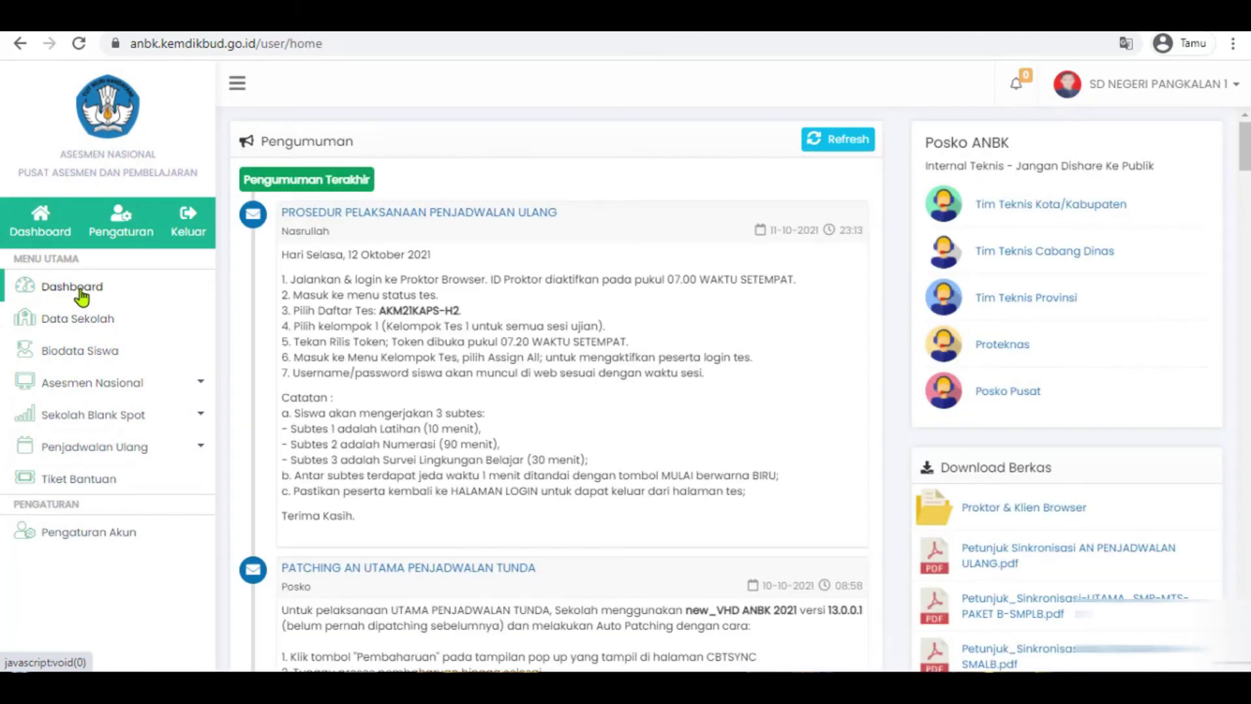
left_click(81, 322)
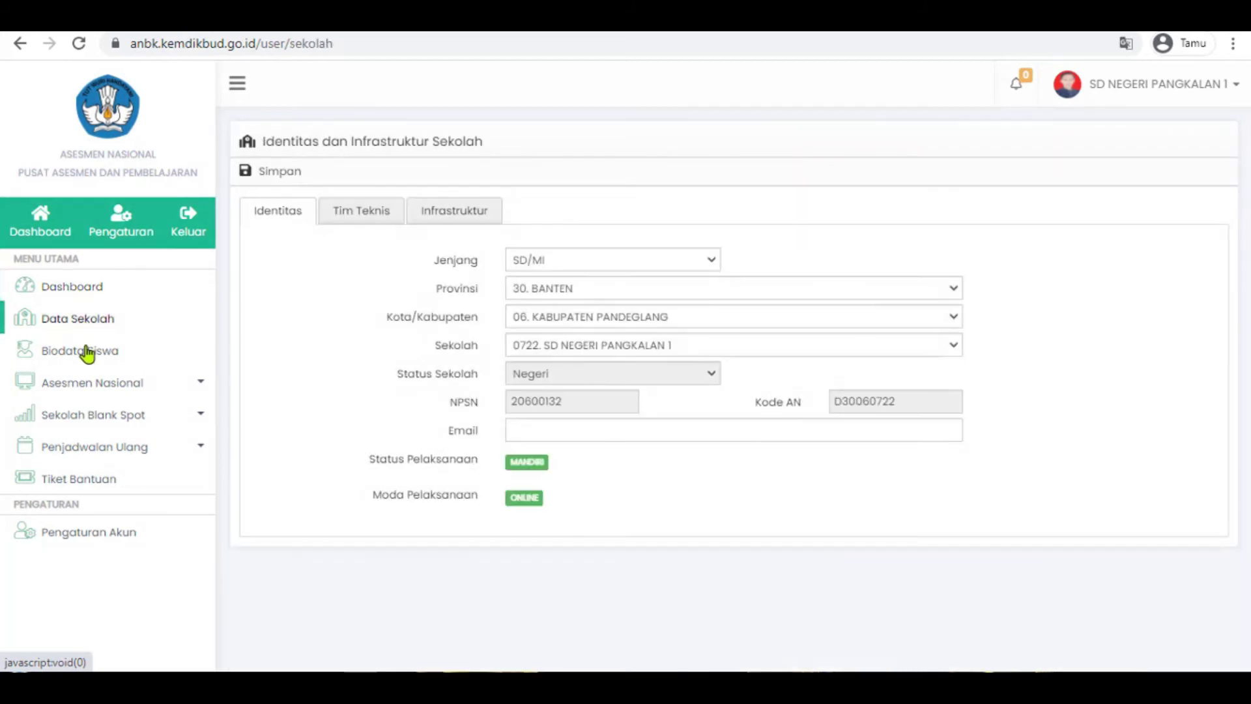
left_click(90, 352)
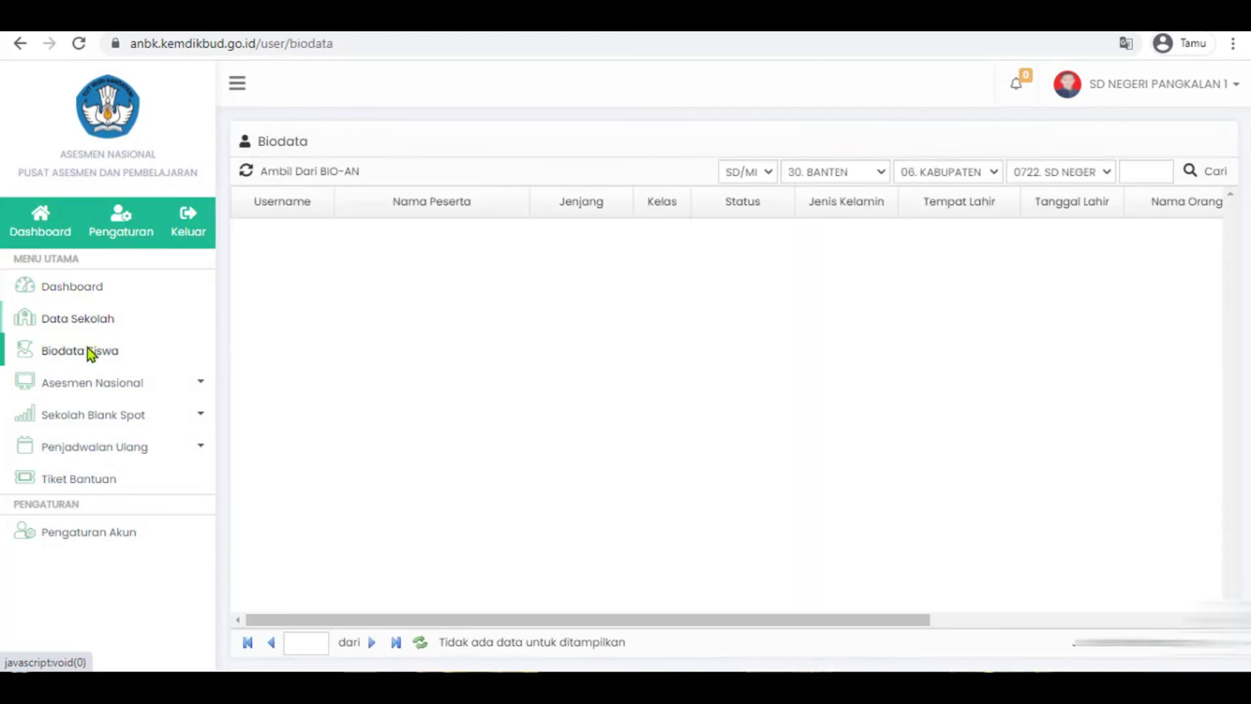
- Import students with Ambil Dari BIO-AN, confirm with Ya, and dismiss the completion notice
left_click(295, 176)
left_click(693, 417)
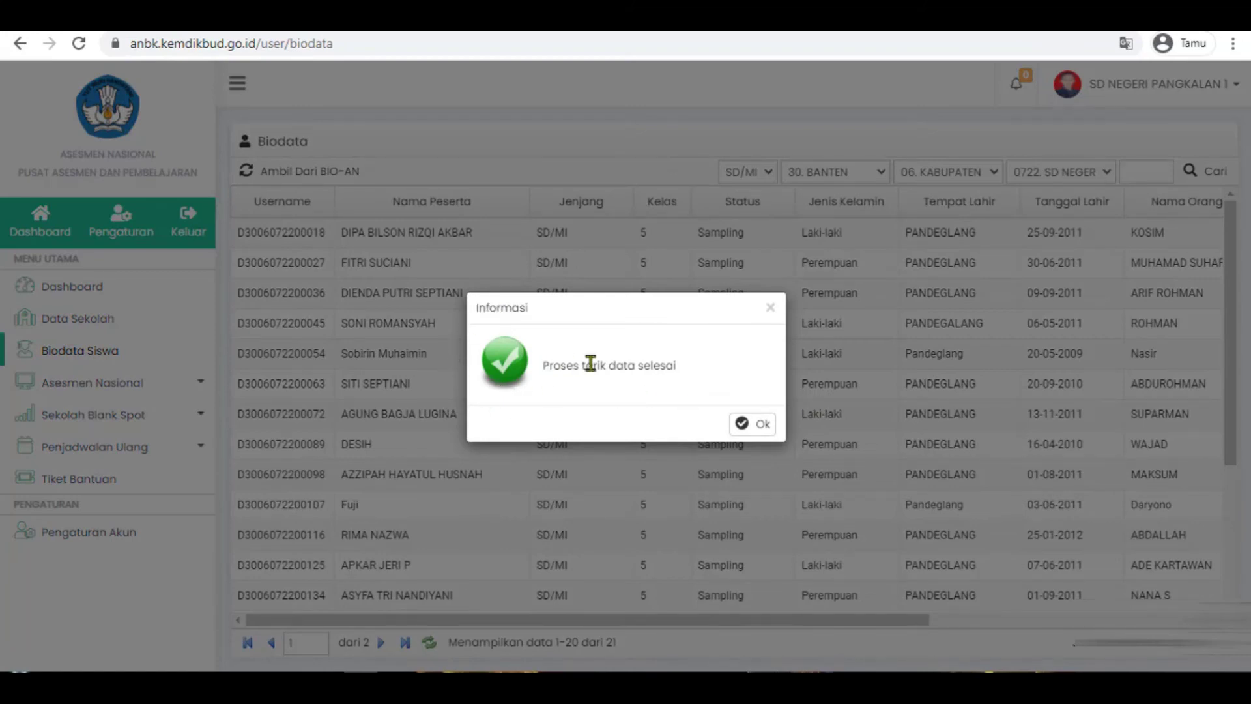
left_click_drag(699, 369, 518, 369)
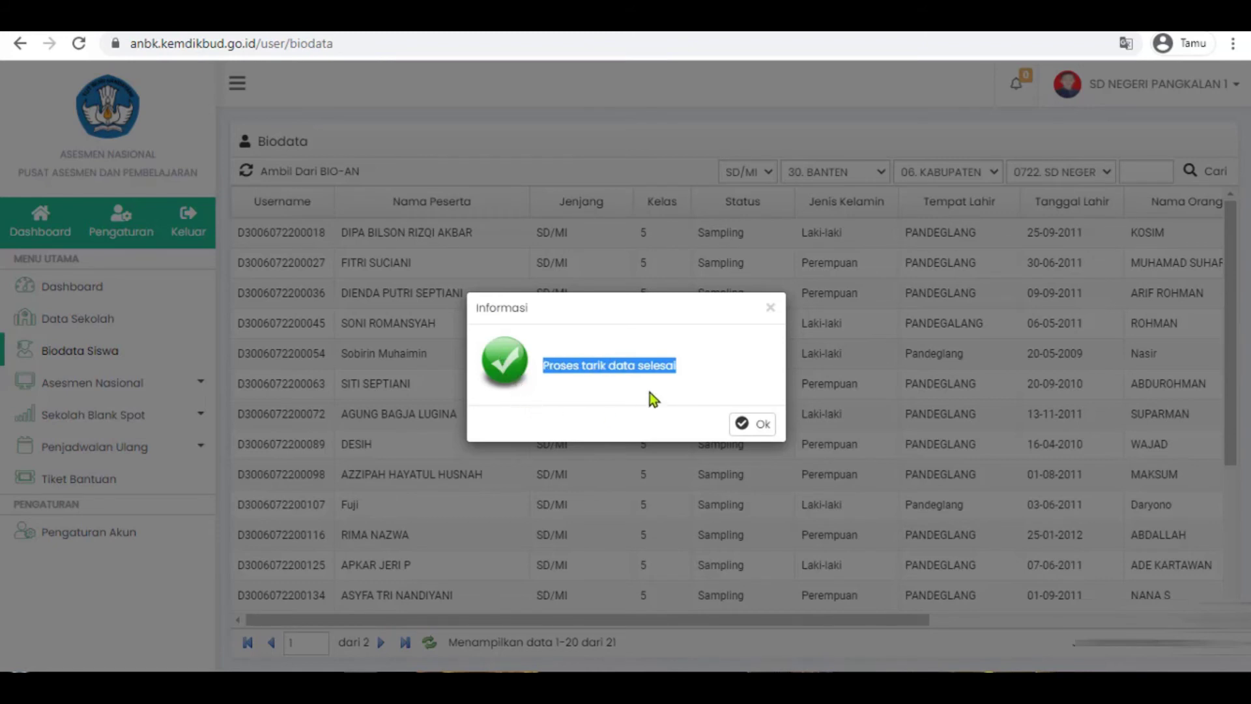
left_click(752, 425)
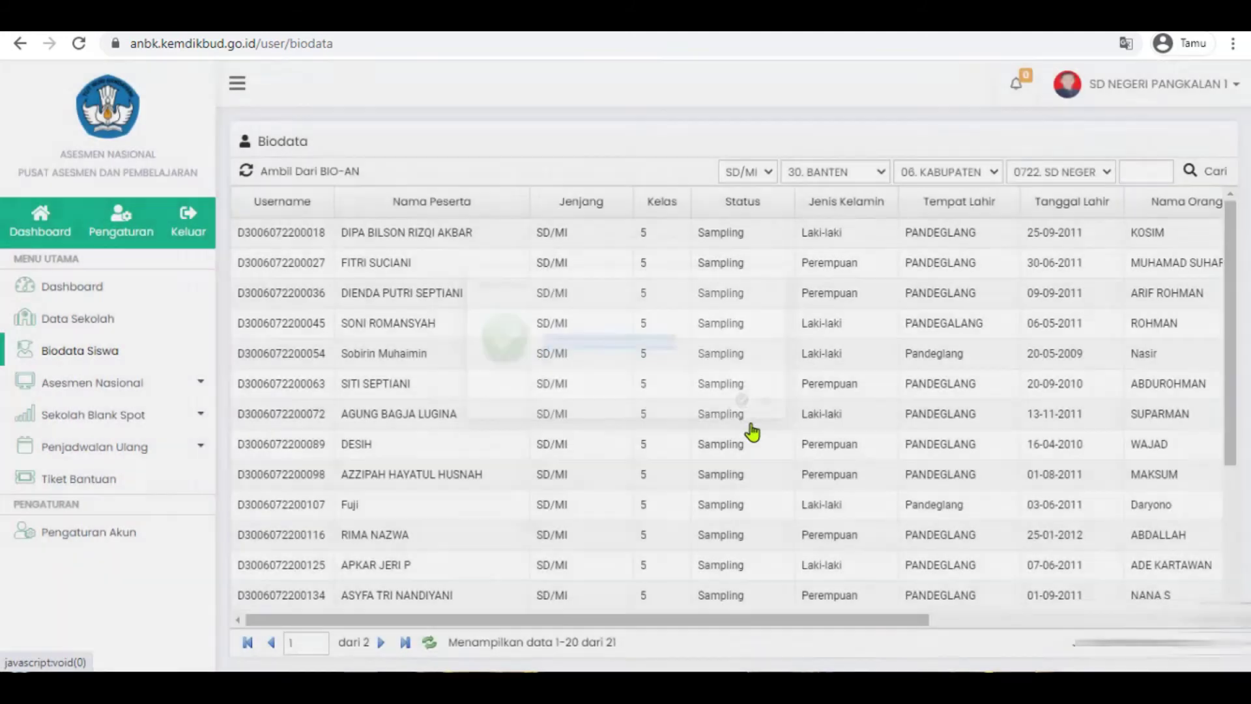
- Review the imported Kelas 5 students, reload Biodata Siswa, and go to page 2 showing record 21
scroll(561, 565, "down", 3)
scroll(561, 563, "up", 3)
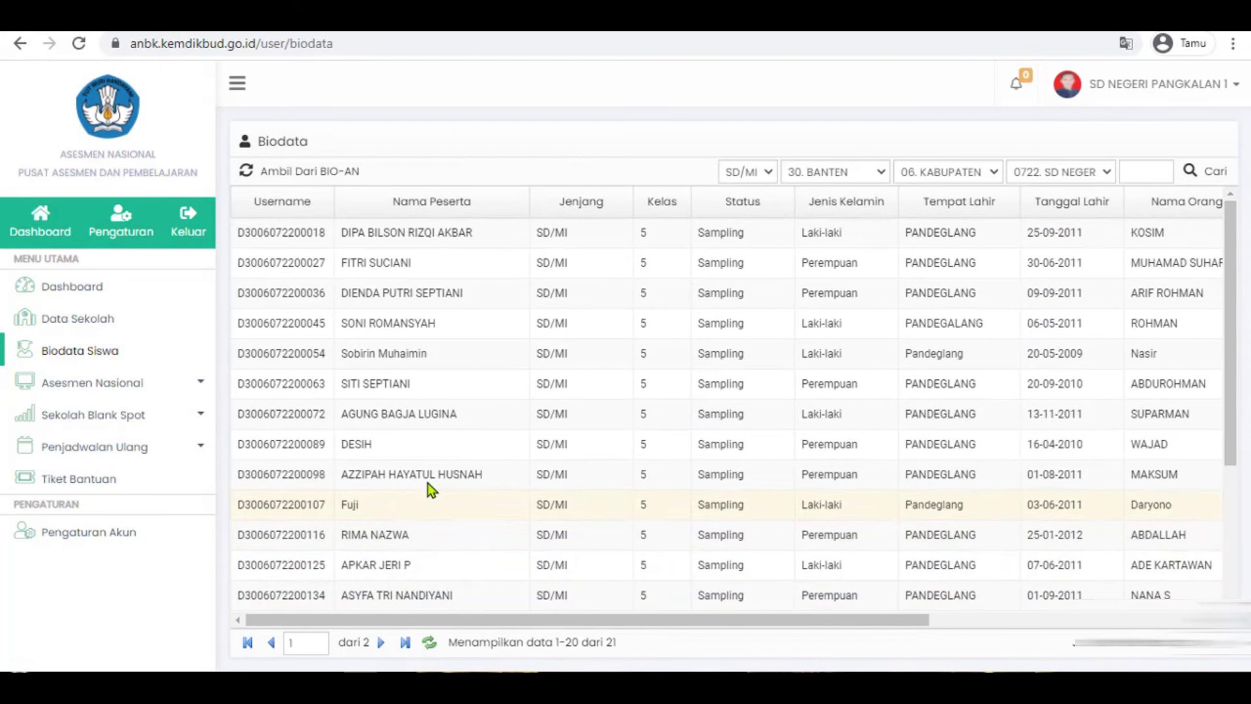
scroll(492, 507, "down", 3)
scroll(491, 513, "up", 3)
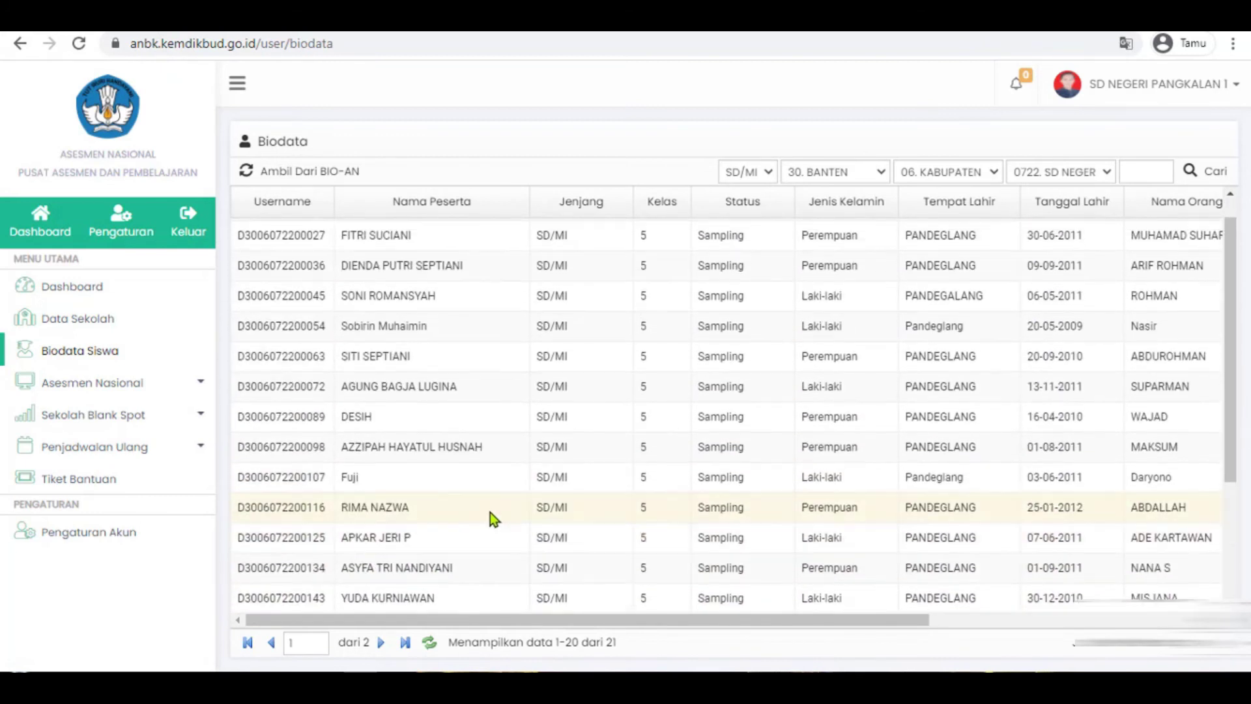
scroll(487, 507, "down", 1)
scroll(483, 515, "down", 1)
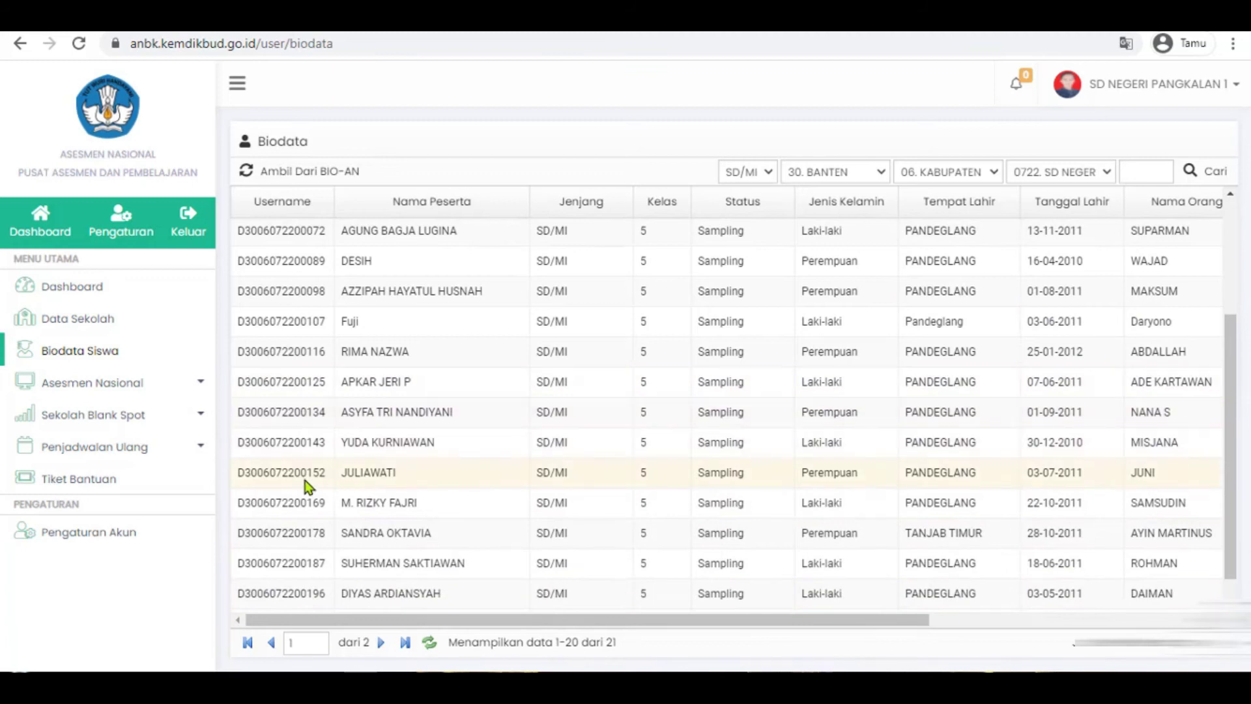
left_click(81, 326)
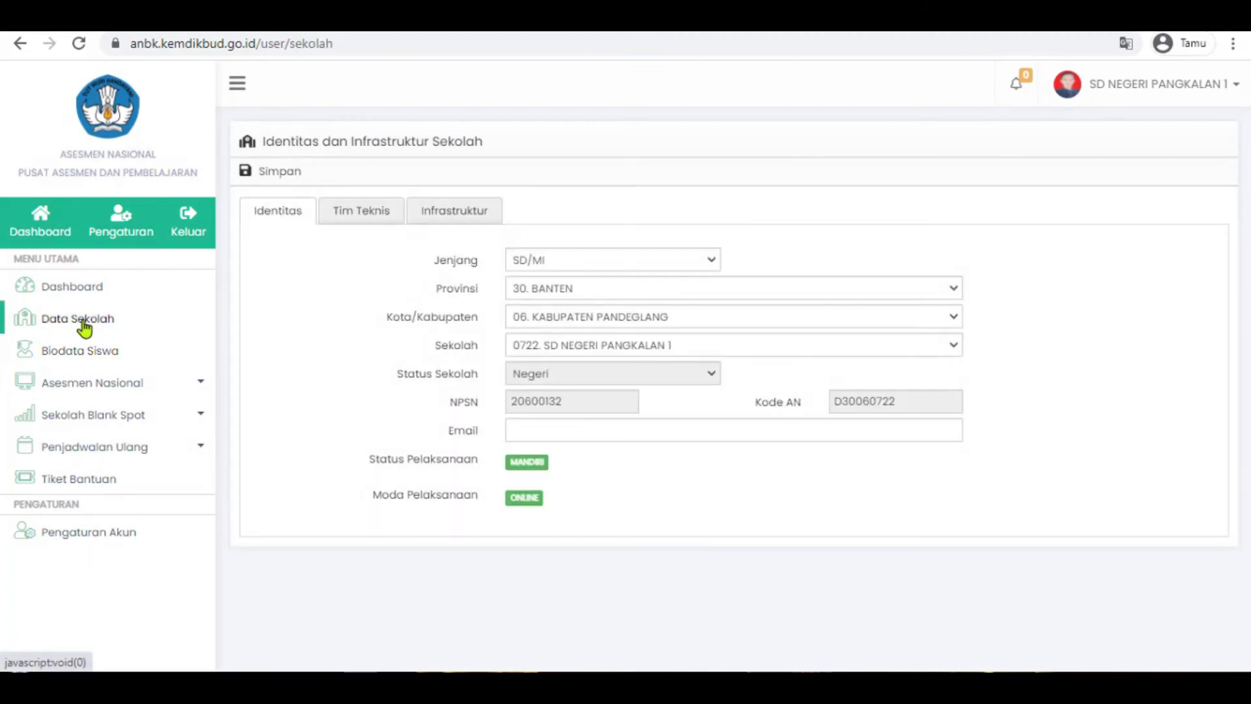
left_click(82, 349)
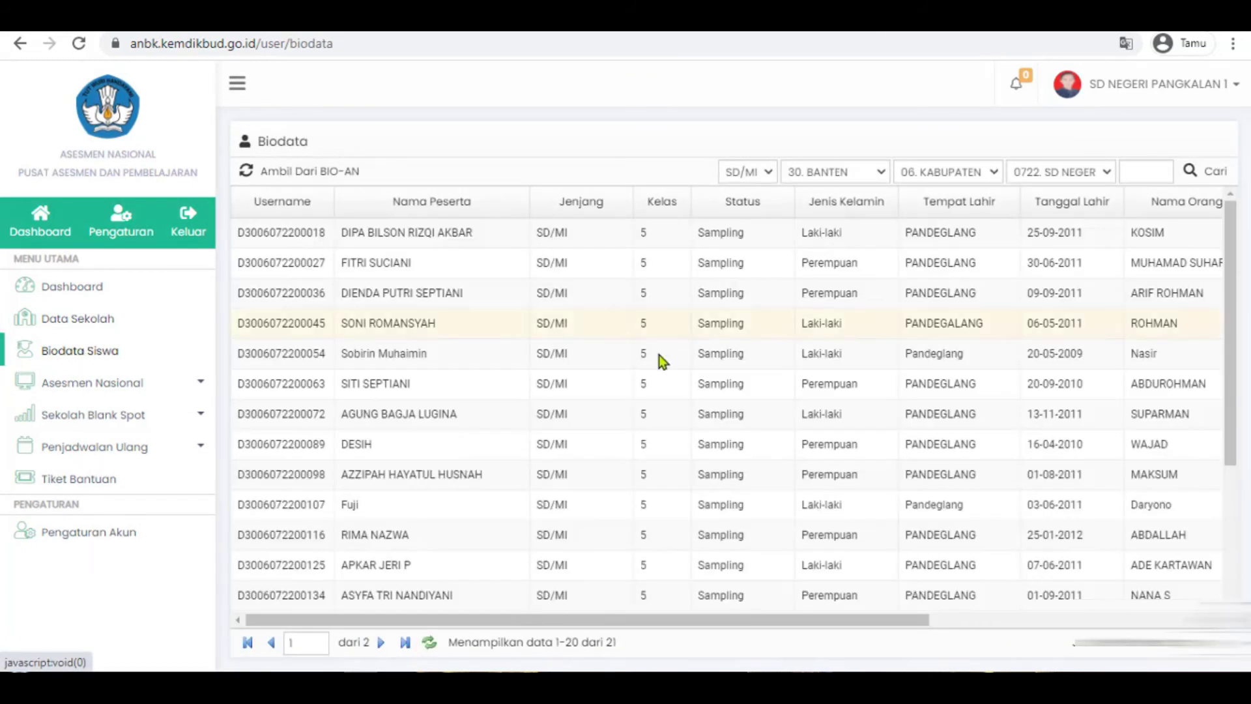
scroll(452, 522, "down", 3)
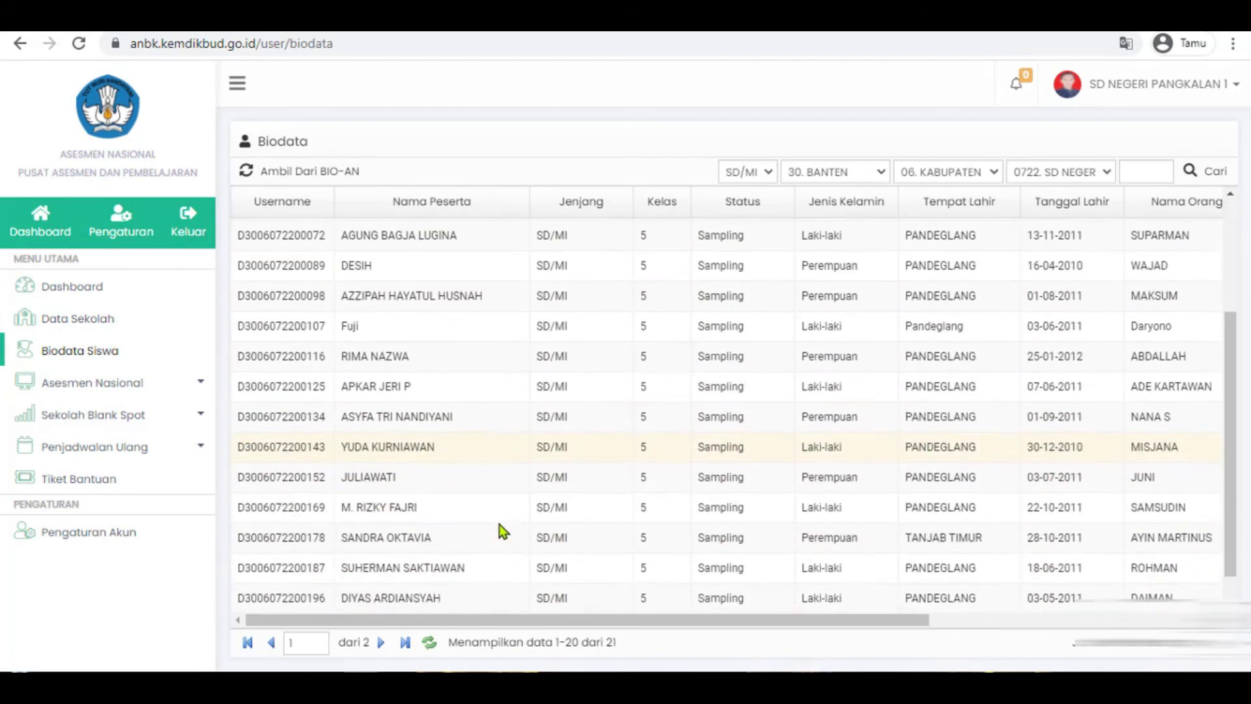
scroll(503, 531, "up", 3)
left_click(383, 643)
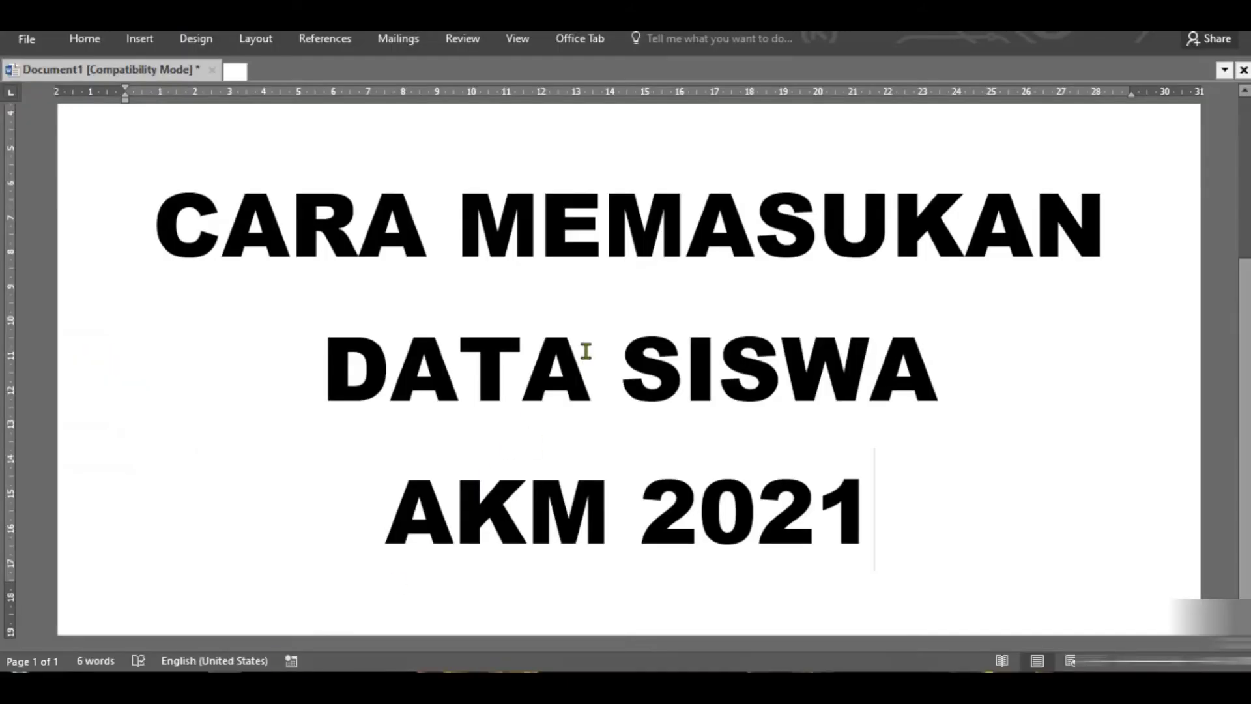
- Replace the whole title text with 'SEKIAN DAN TERIMA KASIH'
left_click_drag(323, 365, 684, 363)
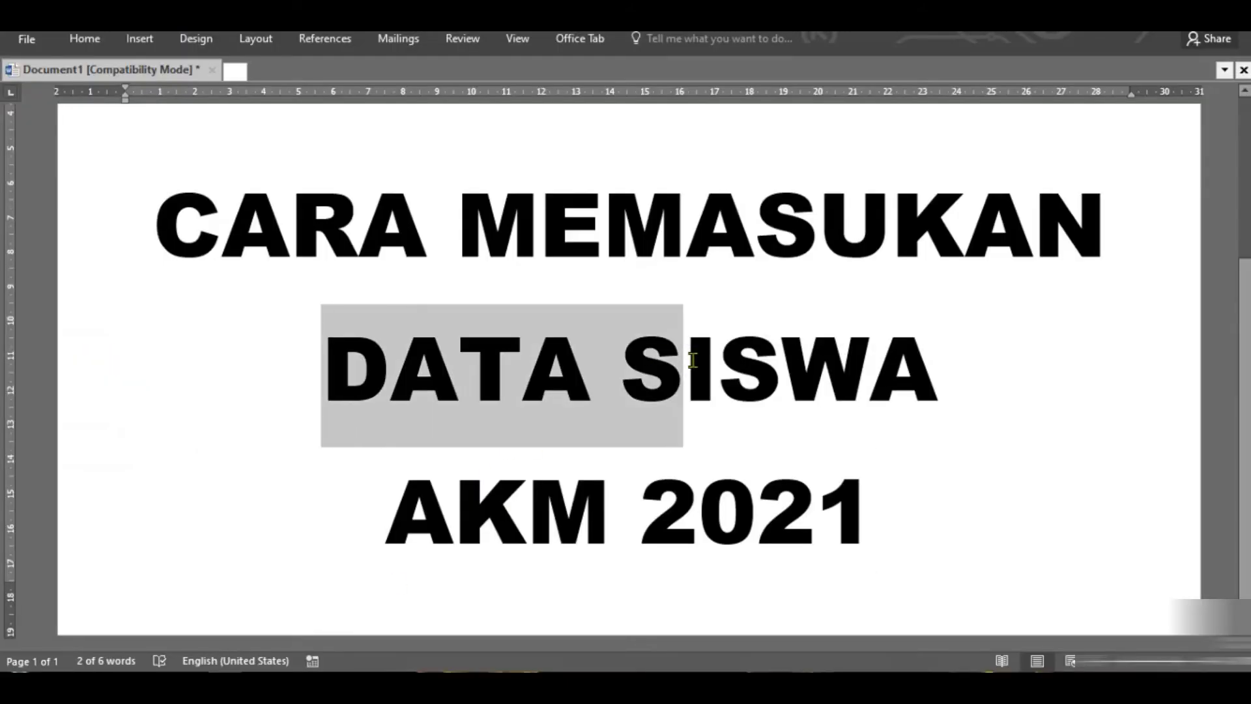
key("ctrl+a")
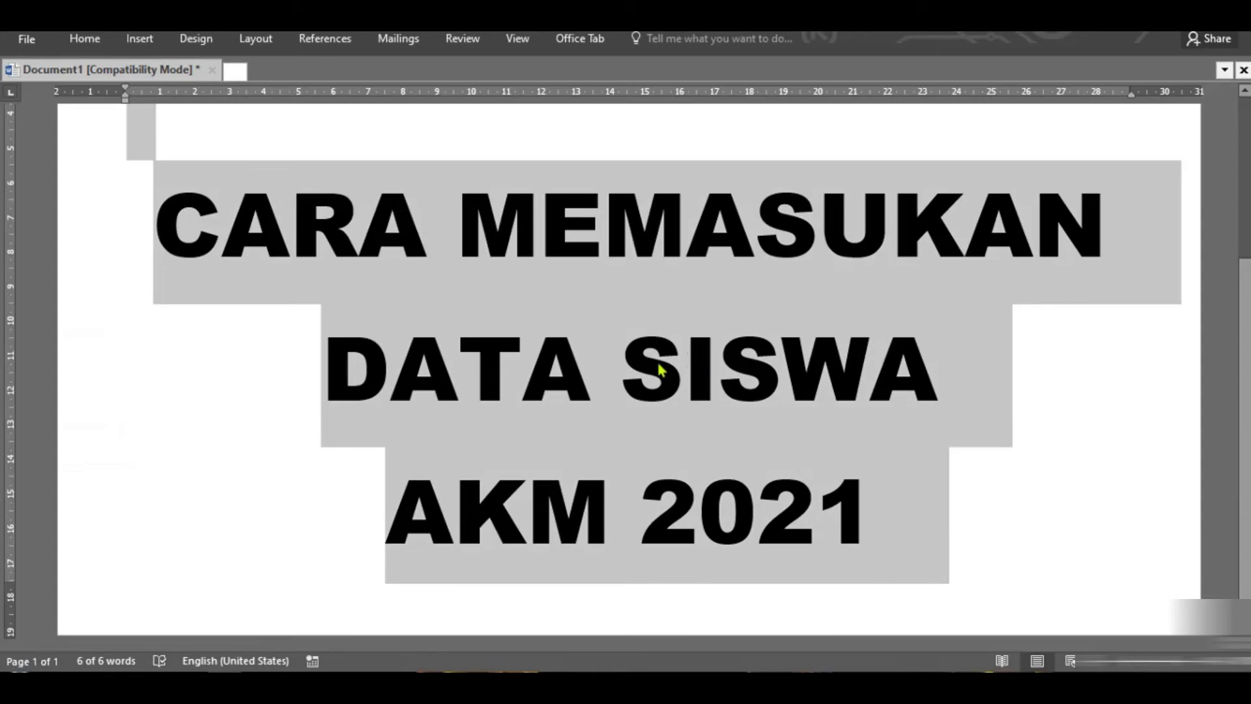
type("SE")
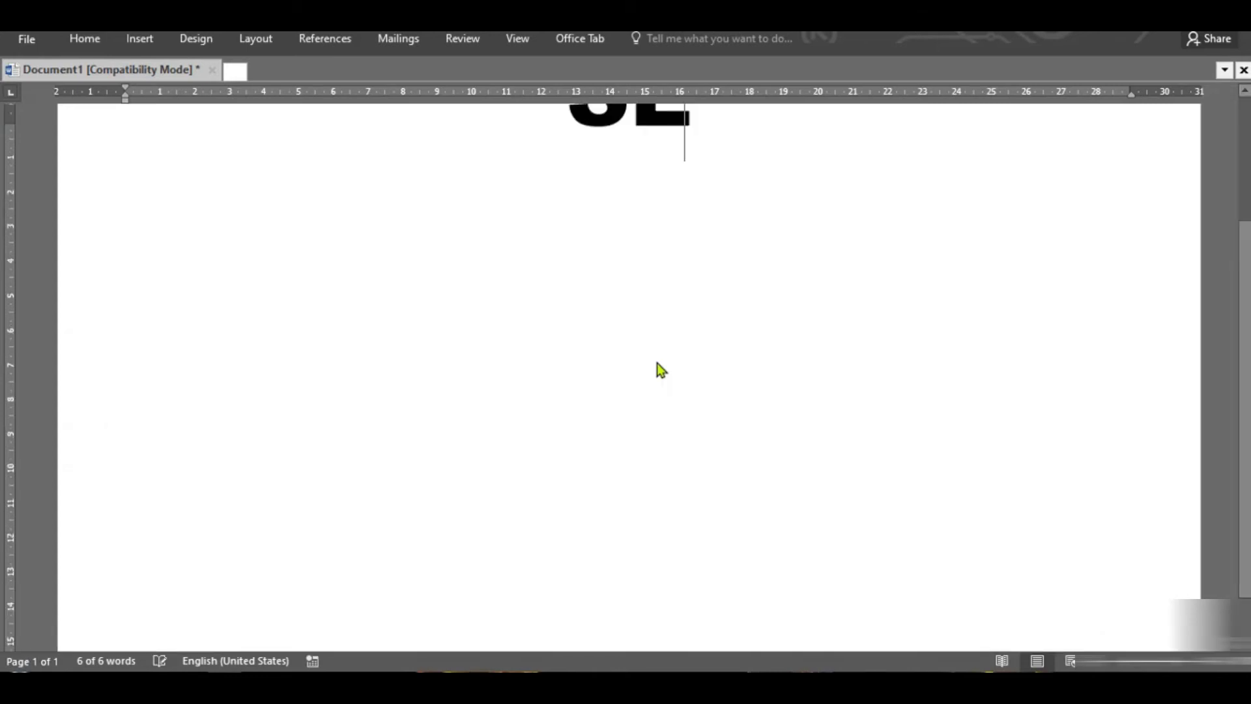
type("KIAN ")
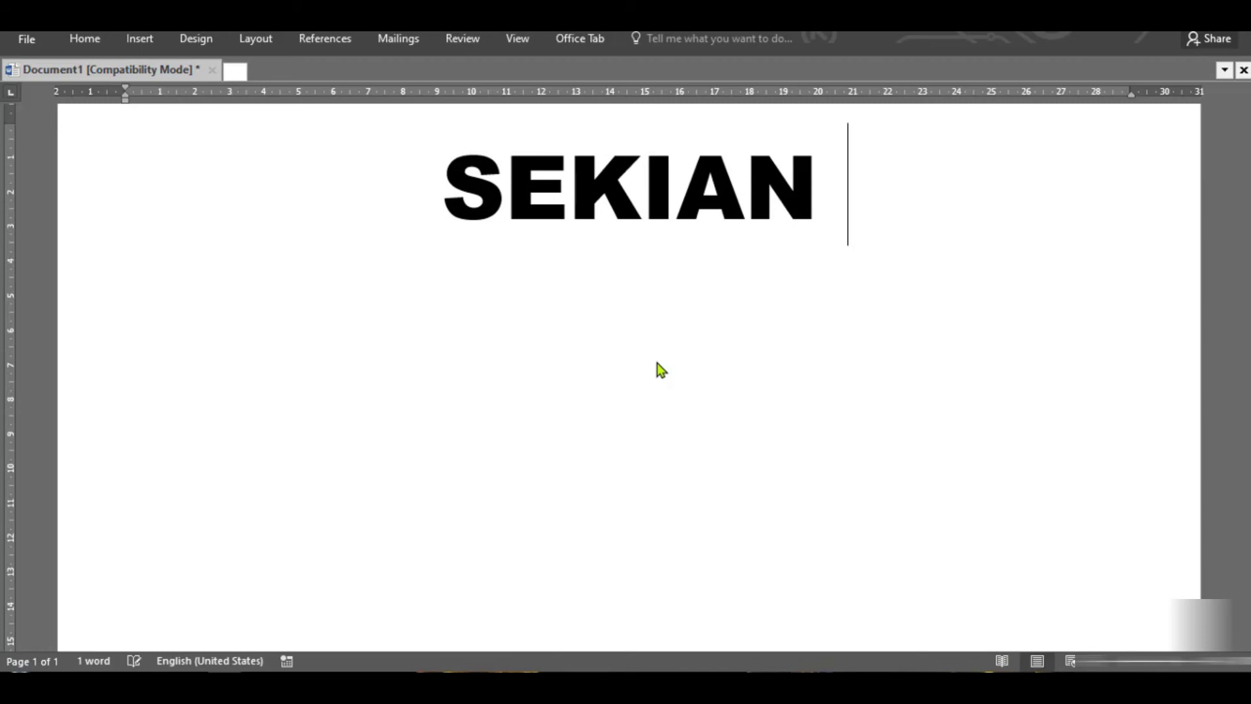
type("DAN TER")
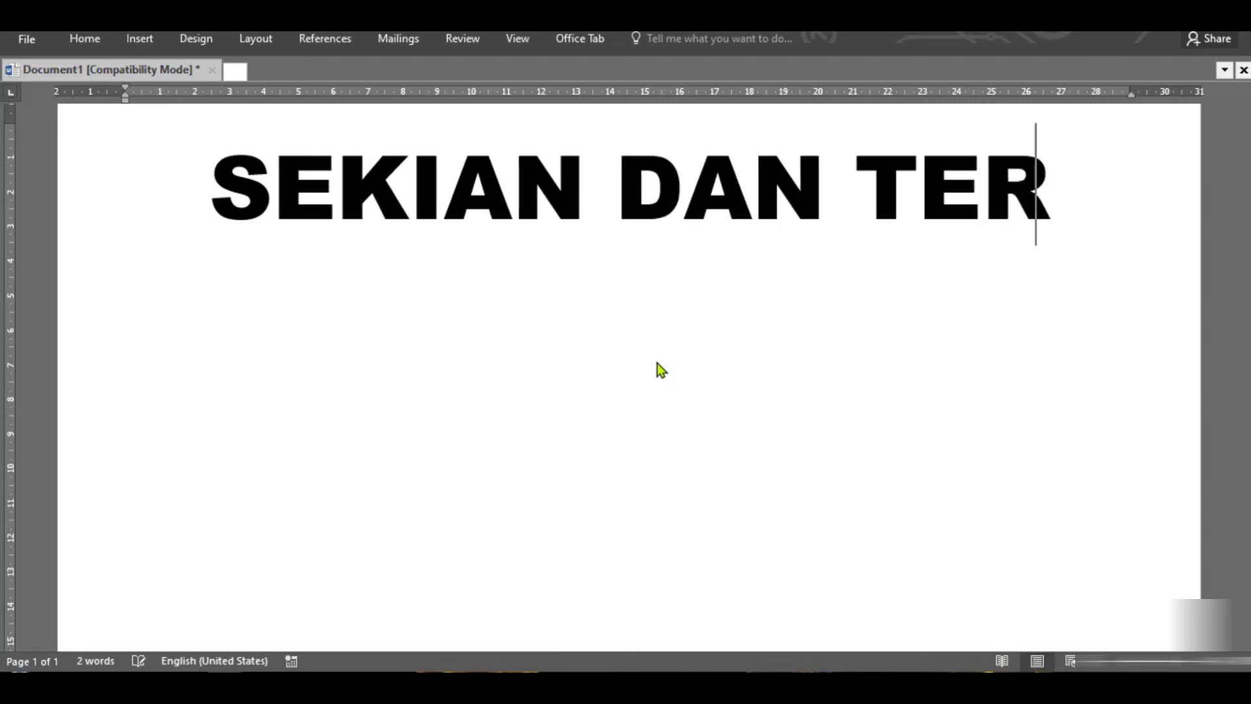
type("IMA KASIH")
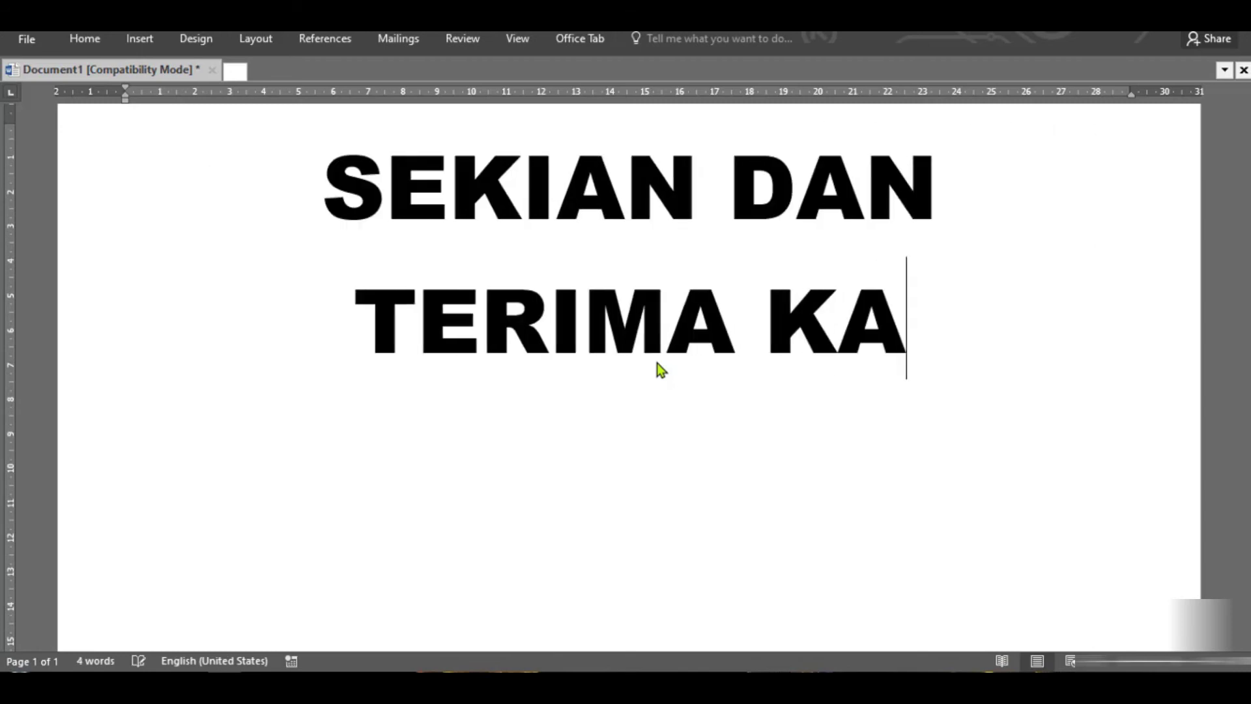